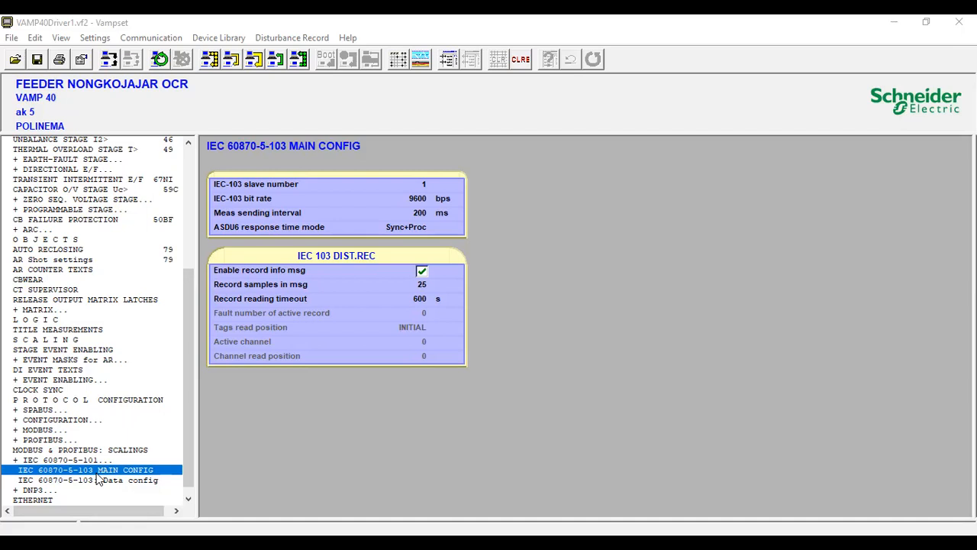
Check the selectable IEC-103 bit rates in the main configuration, choosing 9600 bps
left_click(413, 200)
left_click(413, 200)
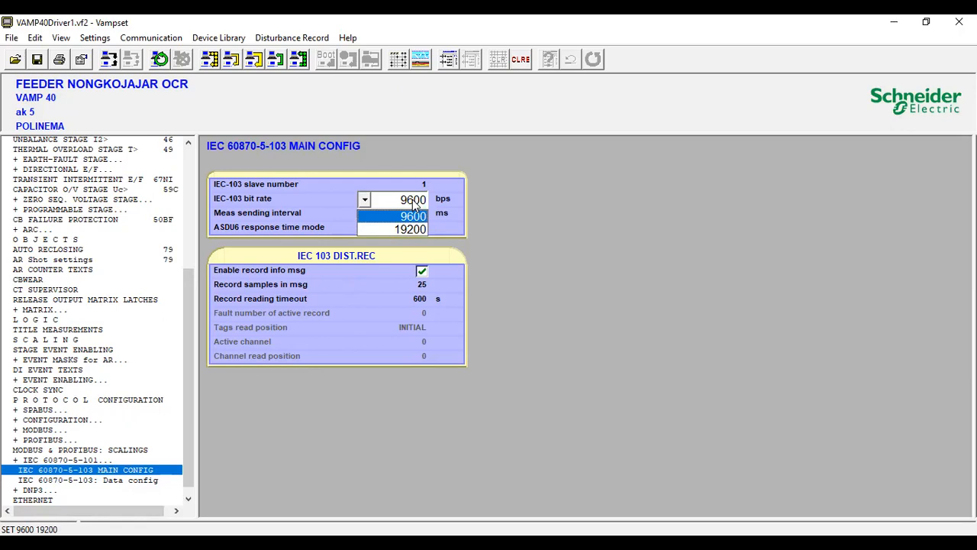
left_click(414, 201)
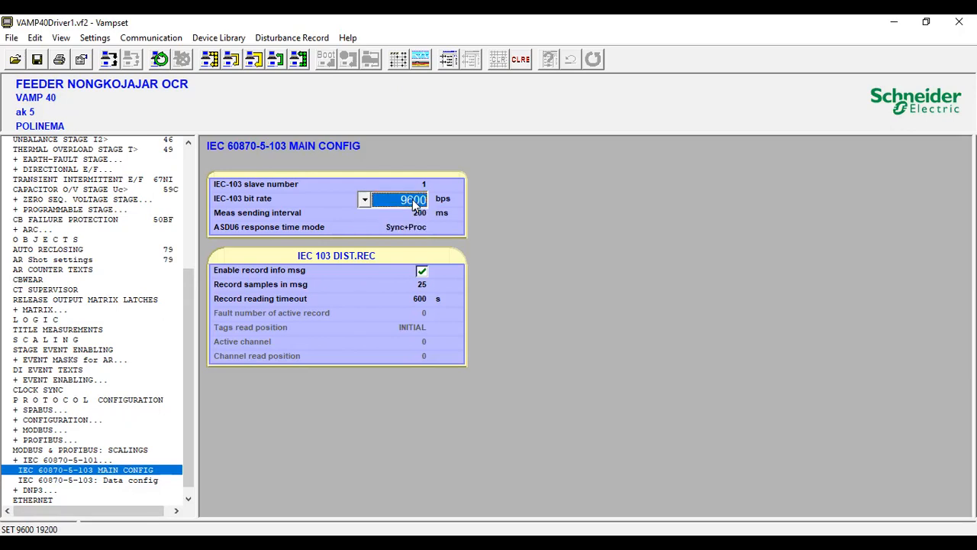
left_click(548, 235)
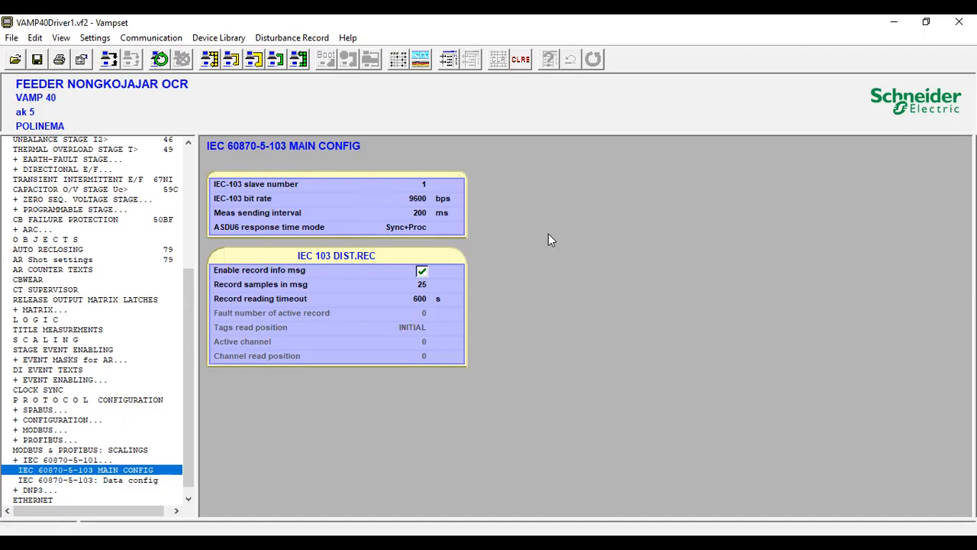
Open the IEC 60870-5-103 data configuration and examine the full digital and analog item lists
left_click(136, 483)
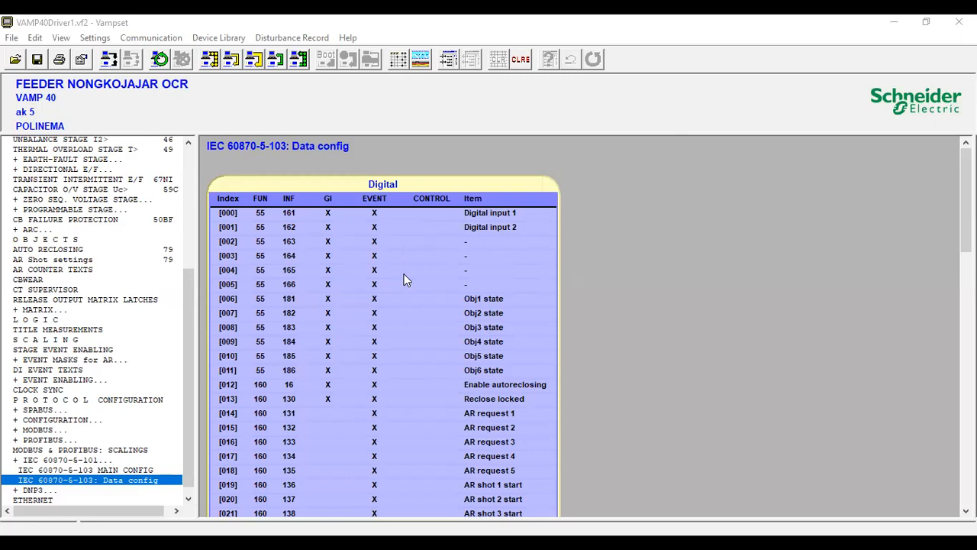
scroll(402, 283, "down", 10)
scroll(396, 313, "down", 4)
scroll(392, 324, "up", 12)
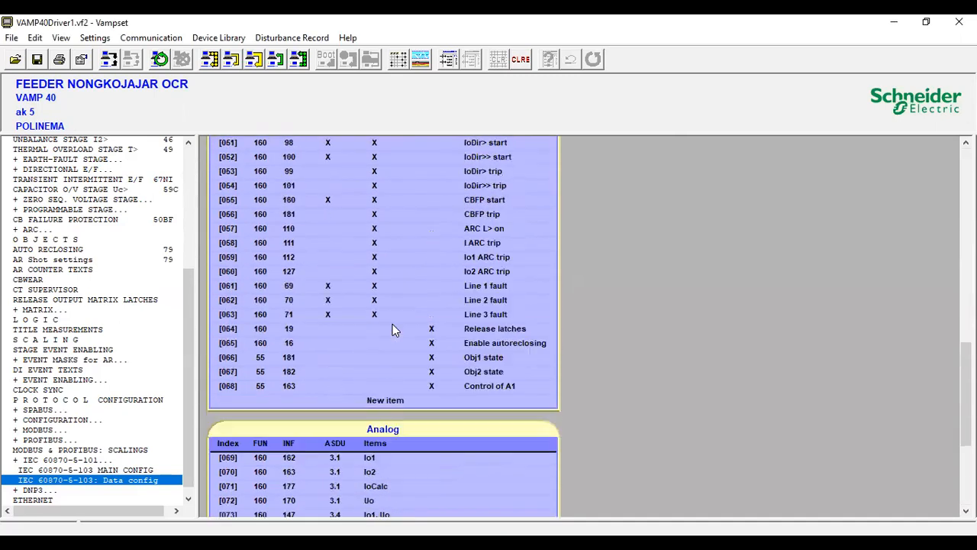
scroll(393, 326, "up", 3)
scroll(393, 325, "down", 9)
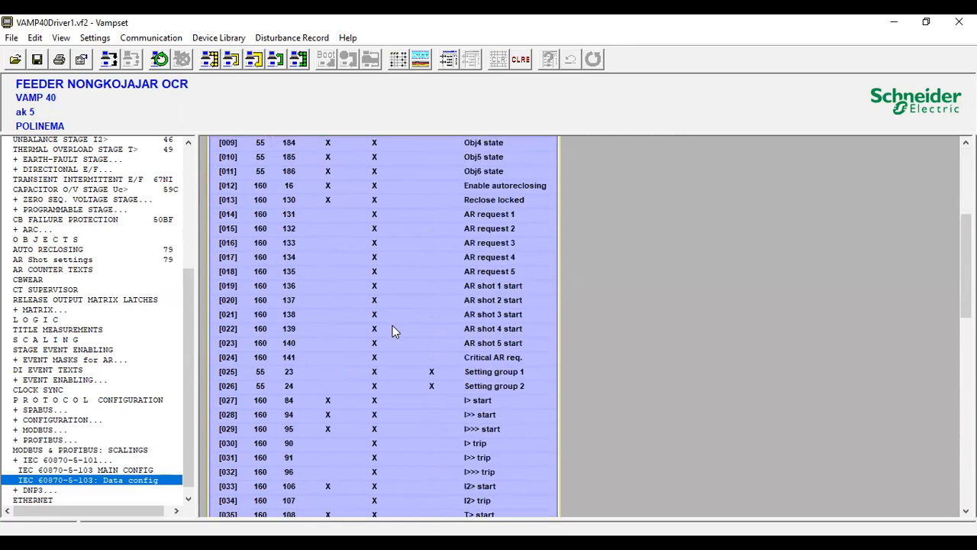
scroll(393, 325, "down", 10)
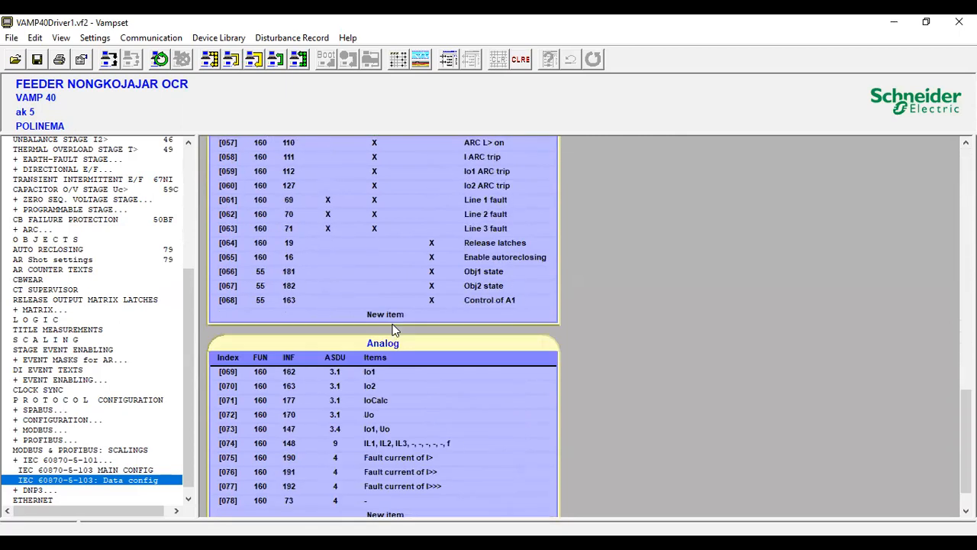
scroll(393, 326, "up", 6)
scroll(393, 324, "up", 10)
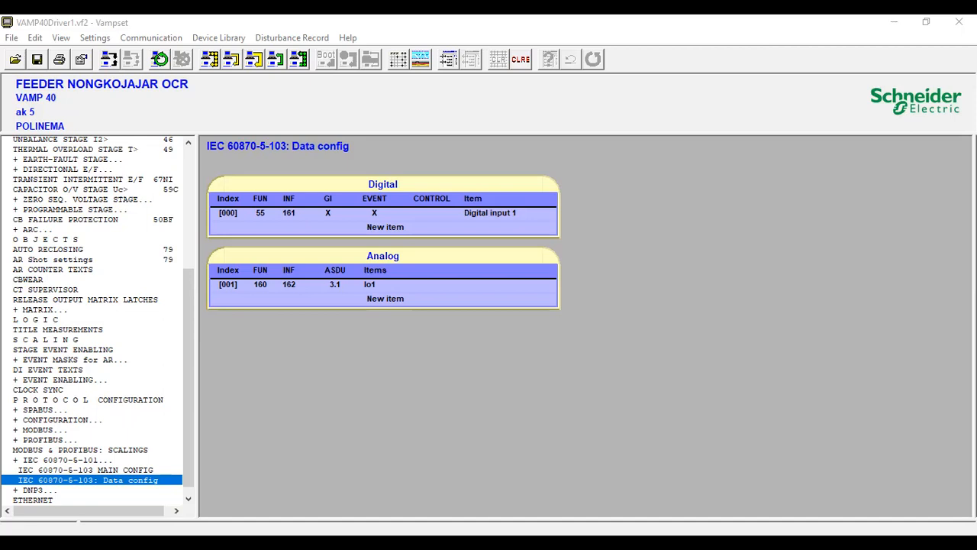
Set the existing Digital input 1 entry to FUN 160 and INF 91 with GI disabled, and confirm it
left_click(329, 242)
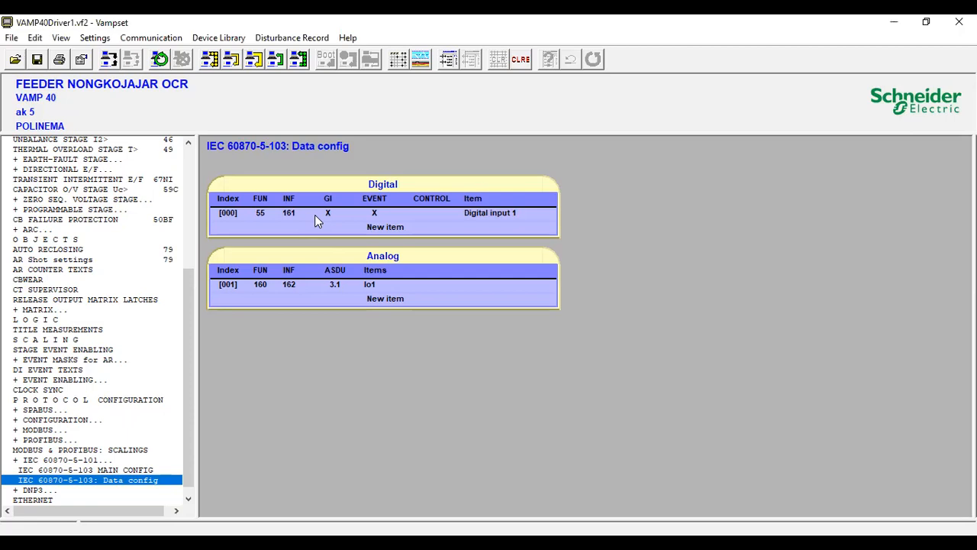
double_click(259, 210)
left_click(468, 268)
key("BackSpace")
key("BackSpace")
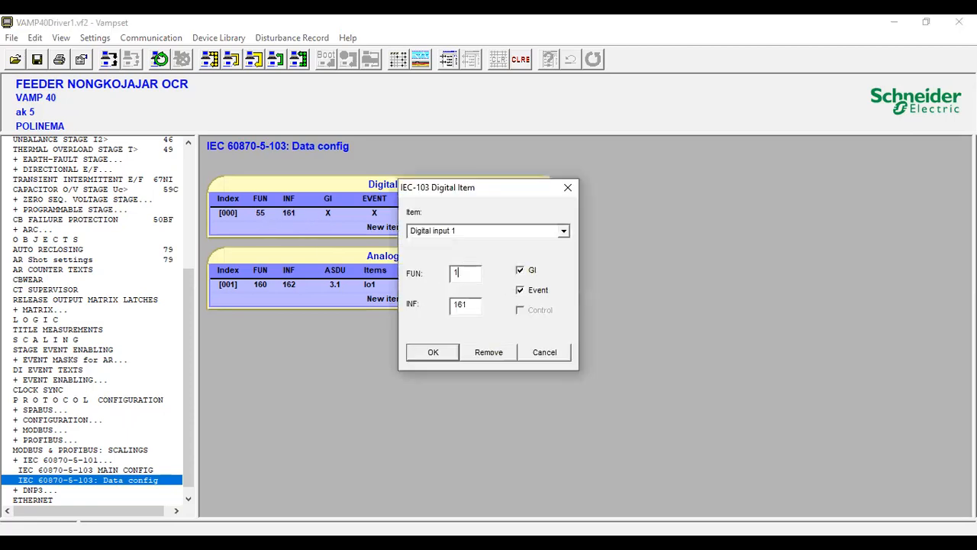
type("160")
key("BackSpace")
key("BackSpace")
key("BackSpace")
type("92")
key("BackSpace")
key("BackSpace")
type("91")
left_click(524, 268)
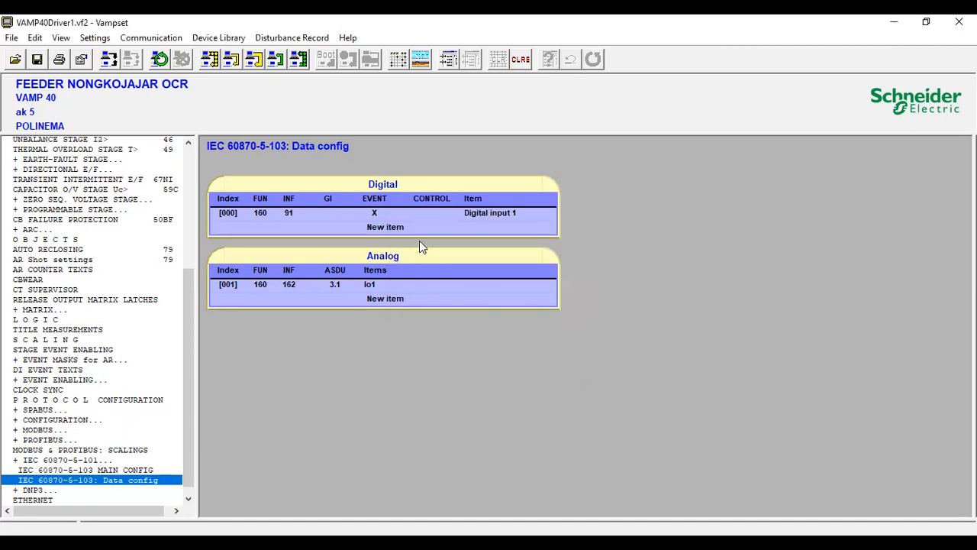
double_click(372, 211)
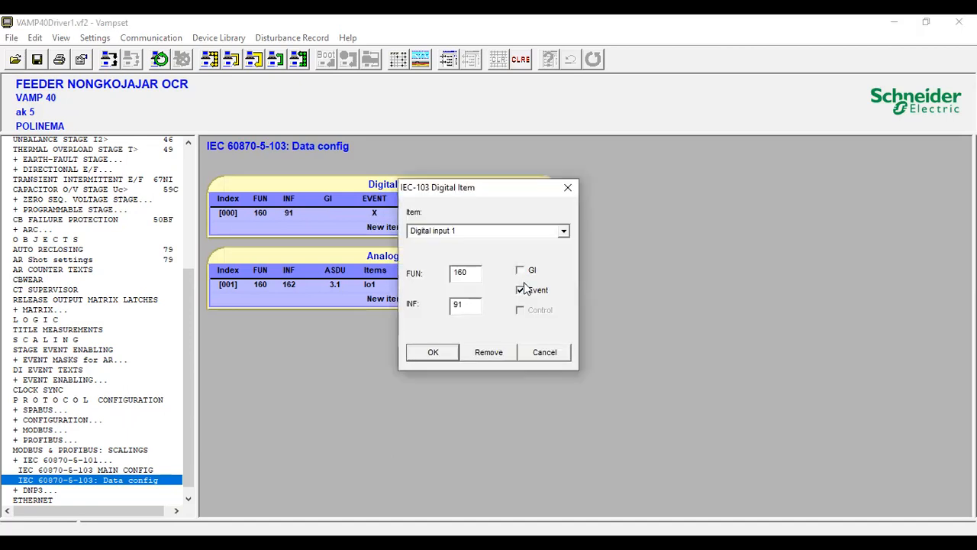
left_click(433, 353)
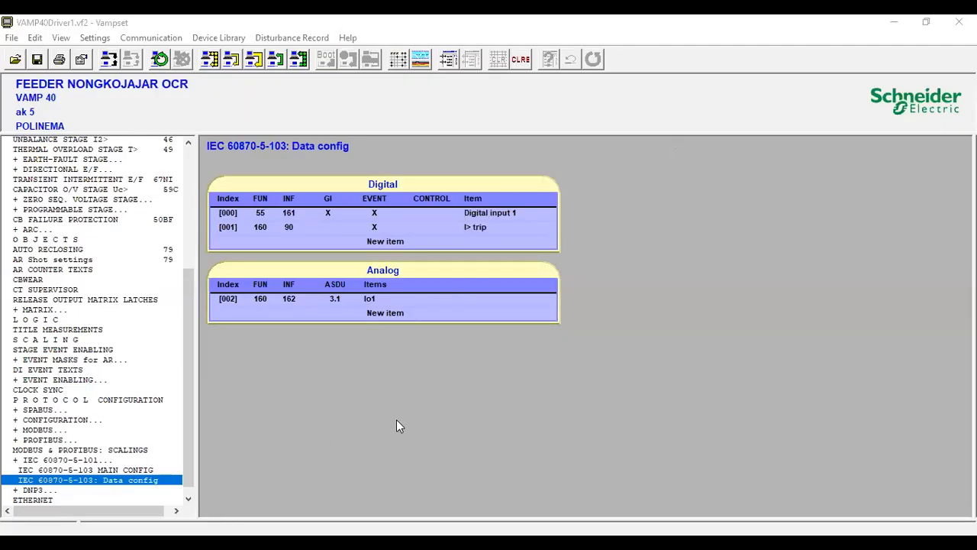
Add a new digital item below the I> trip entry, setting its INF to 92 and enabling Event
left_click(378, 243)
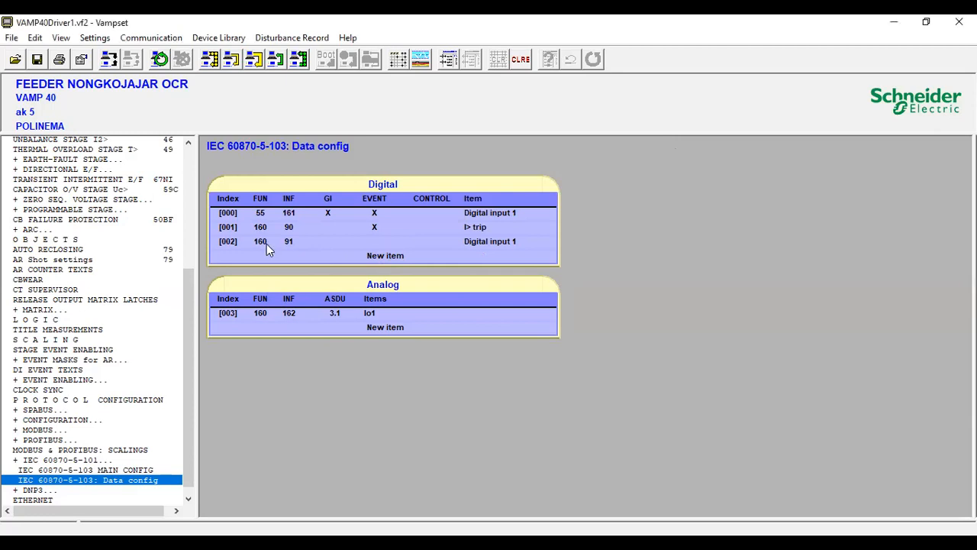
double_click(342, 241)
double_click(473, 301)
type("92")
left_click(522, 291)
Look through the selectable digital signals for the INF 92 item, examining the start and trip entries
left_click(564, 232)
scroll(471, 325, "down", 7)
scroll(471, 327, "down", 5)
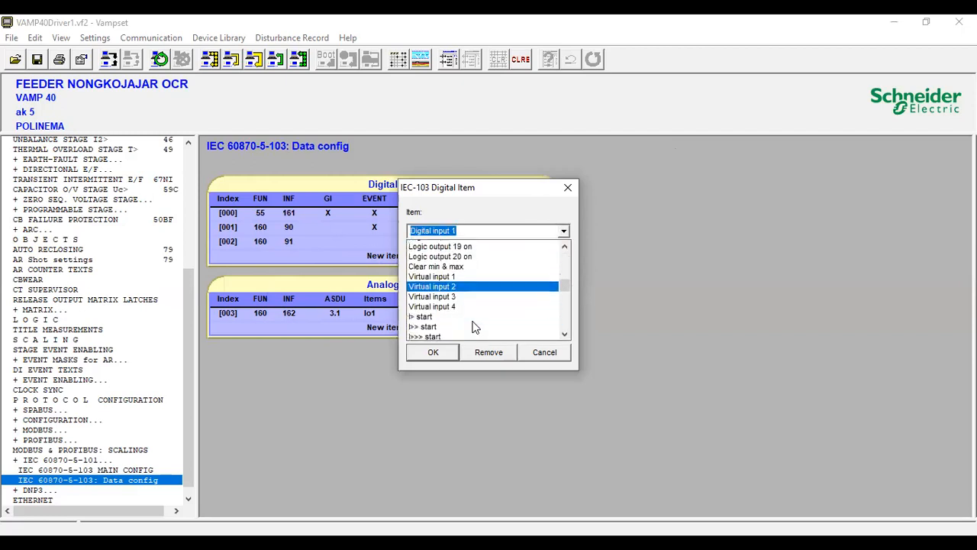
scroll(473, 327, "up", 3)
scroll(474, 327, "down", 1)
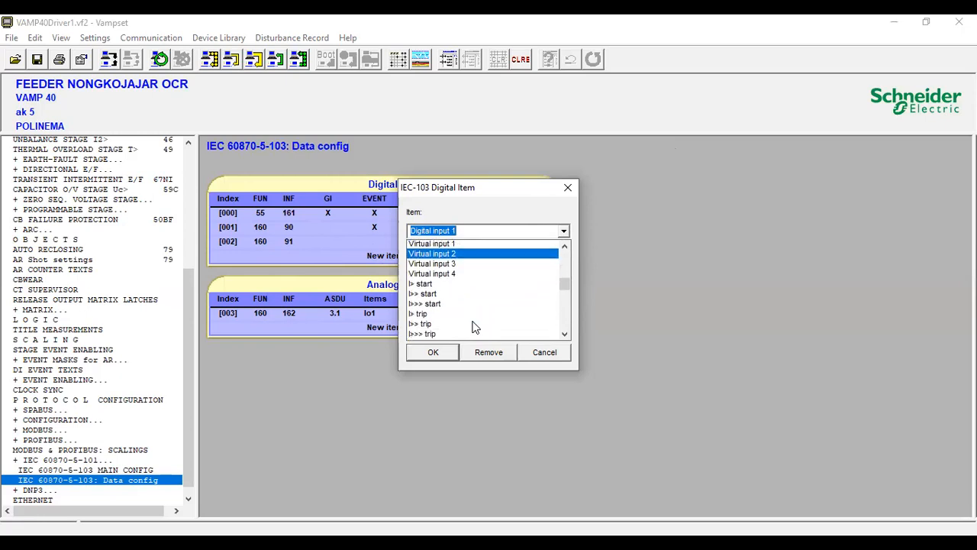
scroll(452, 305, "down", 2)
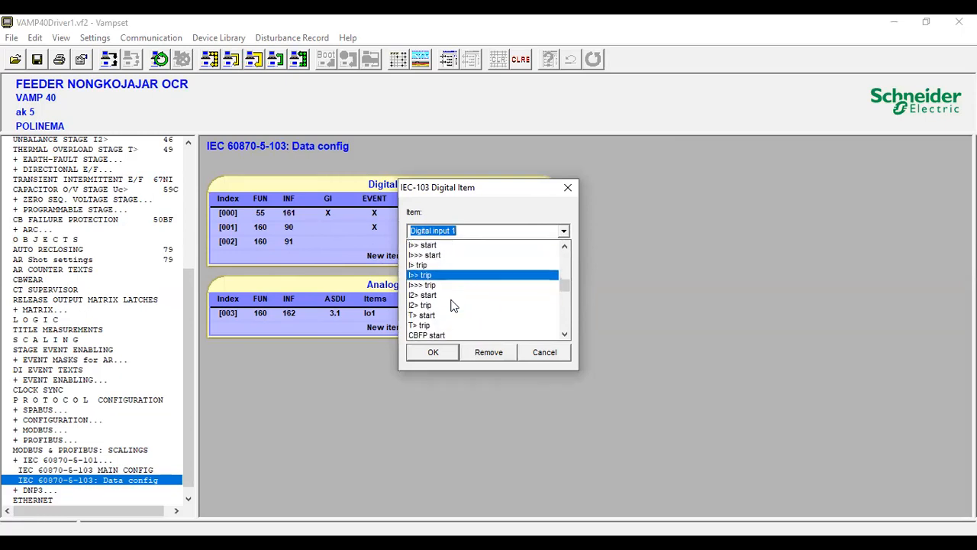
scroll(452, 305, "up", 1)
scroll(452, 305, "up", 1)
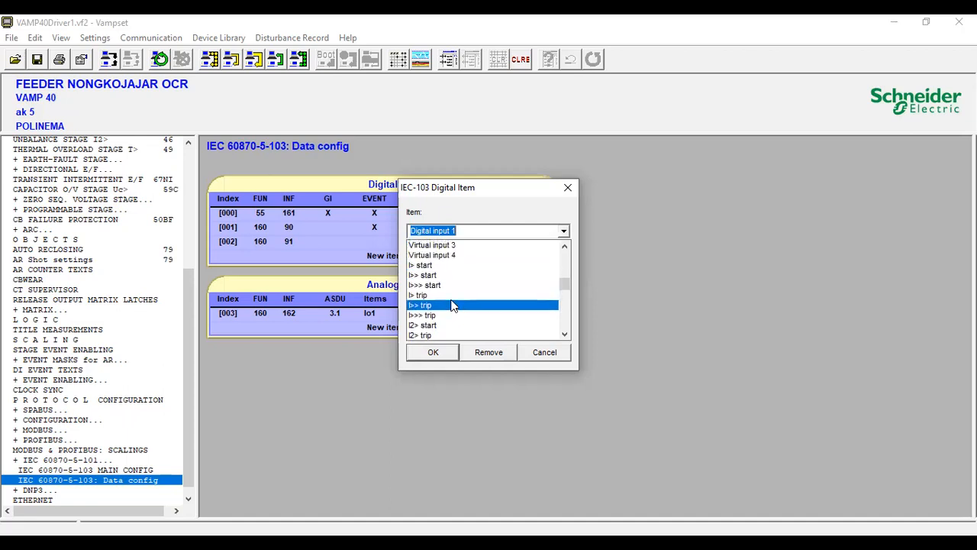
scroll(452, 305, "up", 2)
scroll(452, 305, "down", 6)
scroll(452, 305, "down", 10)
scroll(452, 305, "down", 10)
scroll(452, 305, "up", 8)
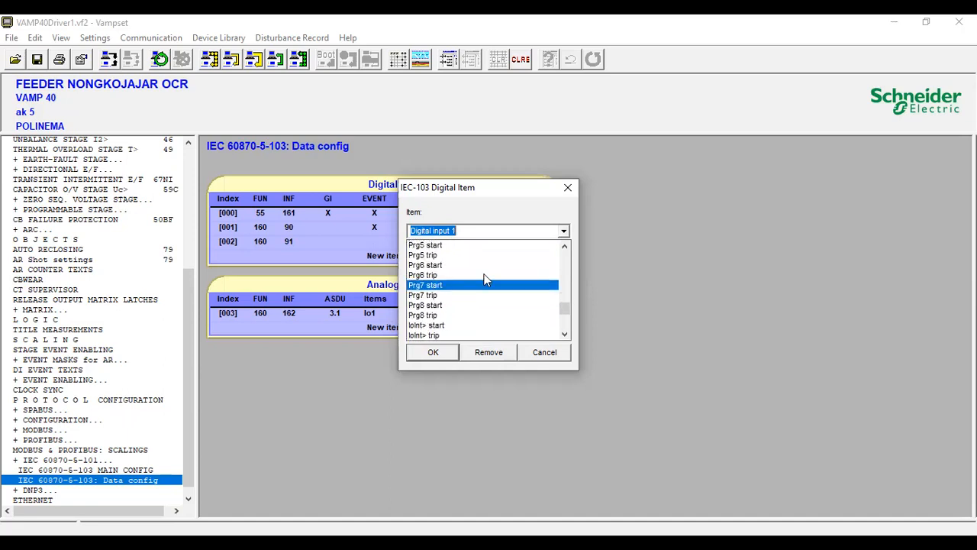
left_click(645, 285)
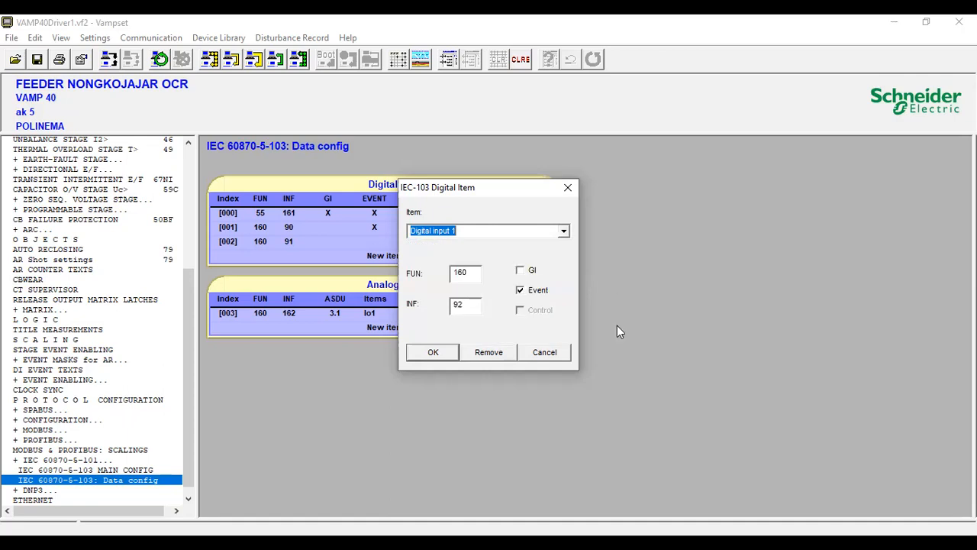
Assign the Io>>> trip signal to the INF 92 digital item and confirm its settings
left_click(563, 230)
scroll(532, 251, "down", 10)
scroll(533, 253, "down", 10)
scroll(532, 251, "up", 2)
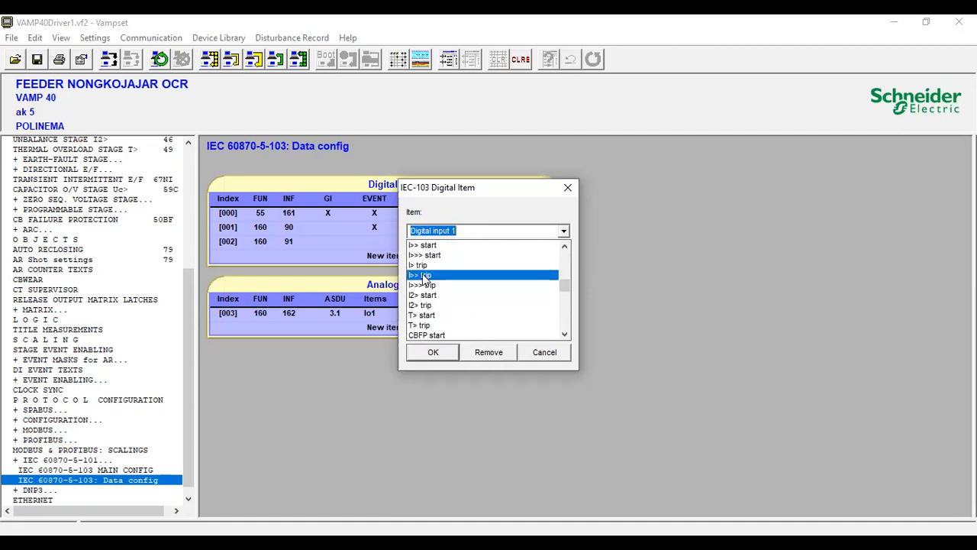
left_click(422, 266)
left_click(436, 353)
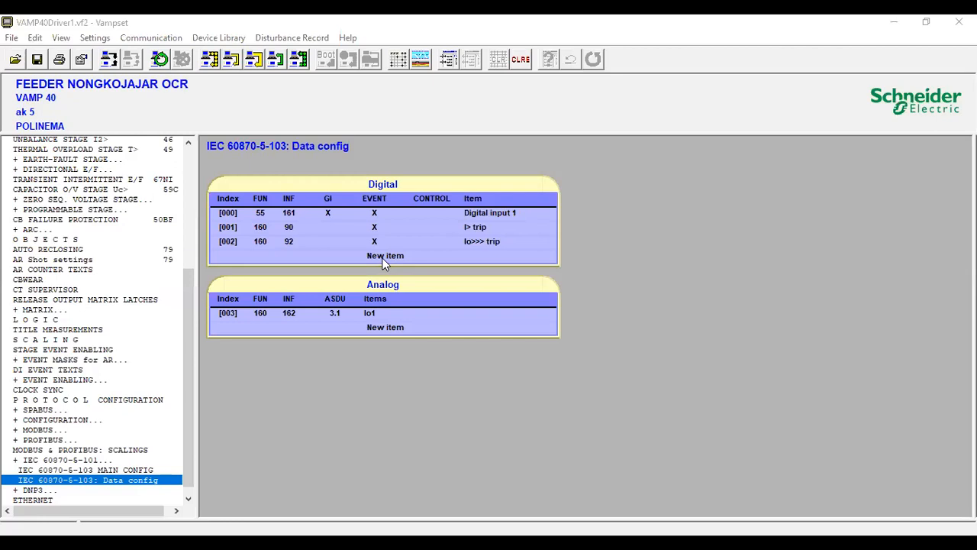
Add a new digital item below Io>>> trip, setting its INF to 107 and enabling Event
left_click(401, 257)
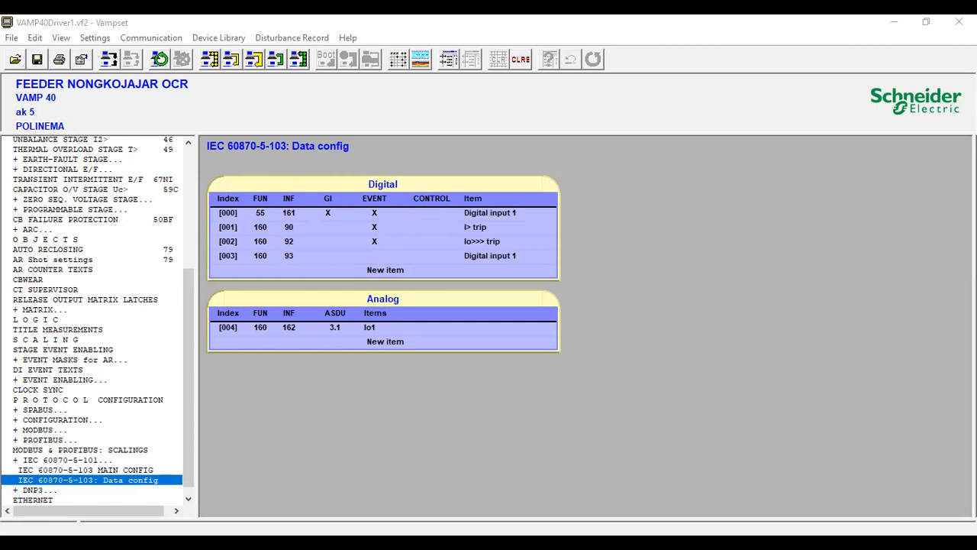
left_click(363, 249)
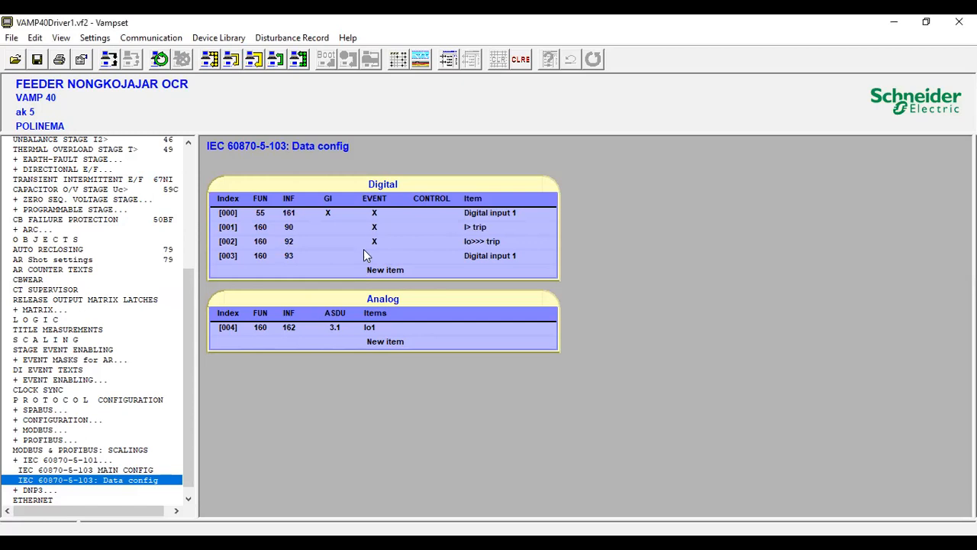
double_click(363, 256)
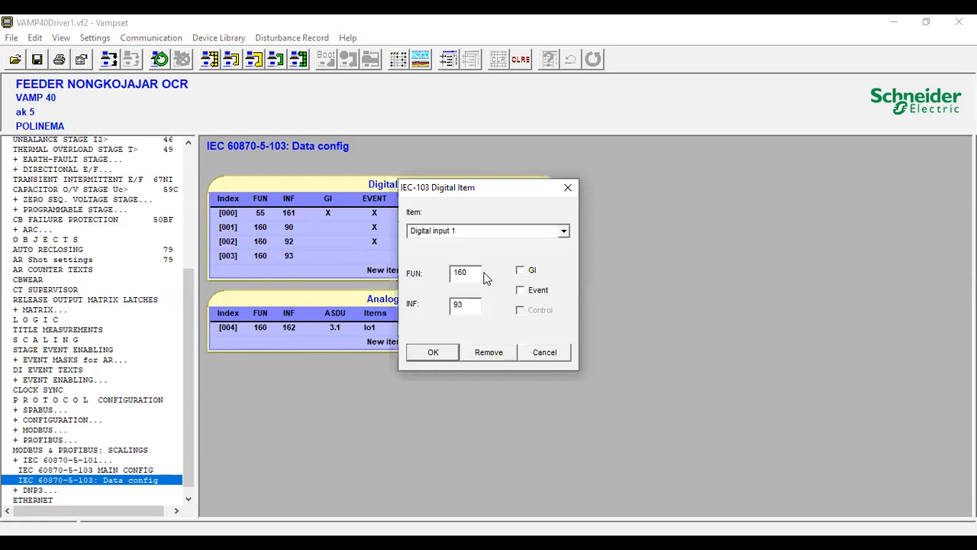
left_click(465, 306)
key("BackSpace")
key("BackSpace")
type("107")
left_click(533, 293)
Assign the I2> trip signal to the INF 107 digital item and confirm its settings
left_click(565, 231)
scroll(482, 268, "down", 10)
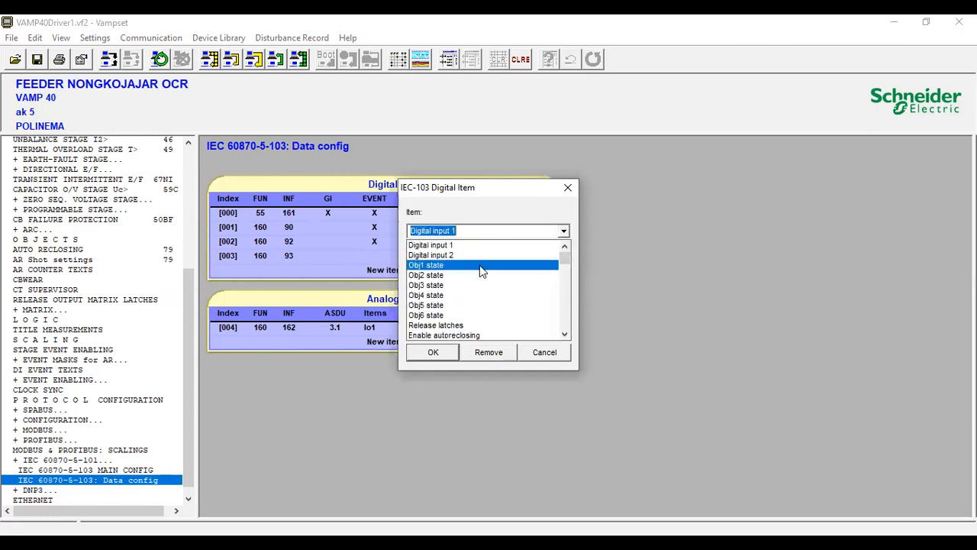
scroll(485, 275, "down", 15)
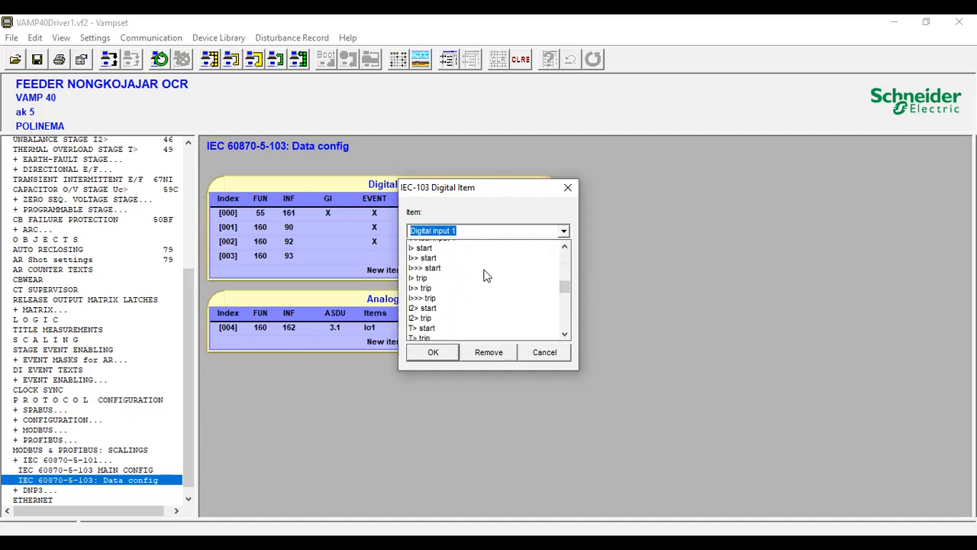
scroll(482, 275, "up", 2)
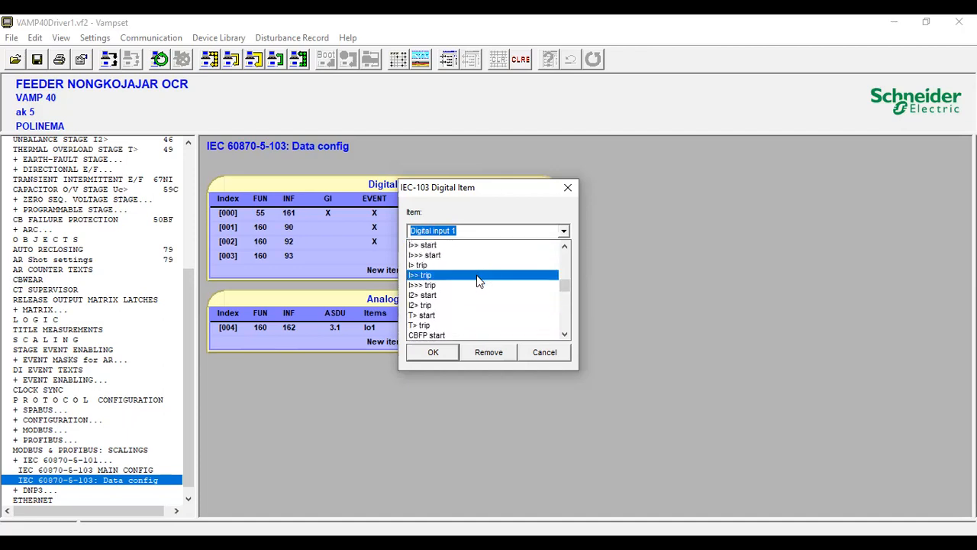
left_click(464, 305)
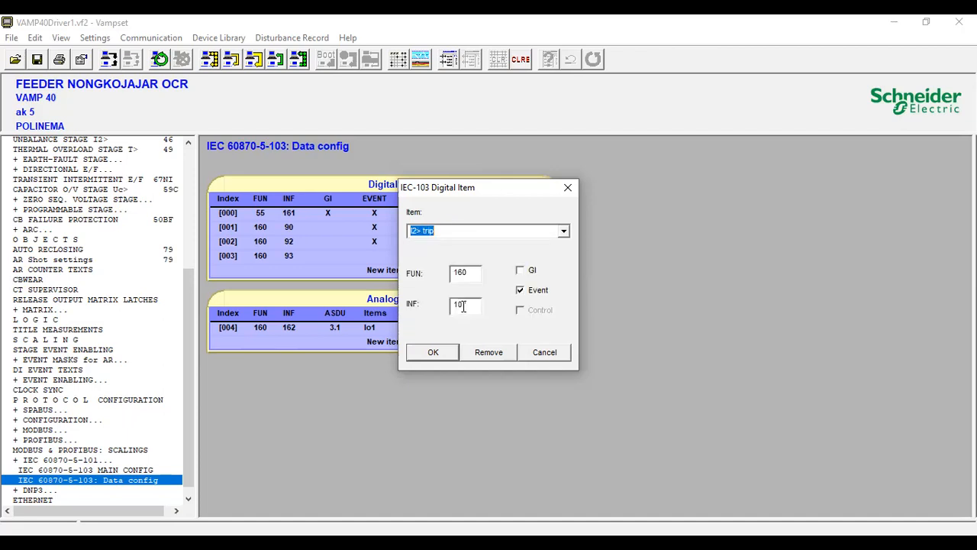
left_click(439, 359)
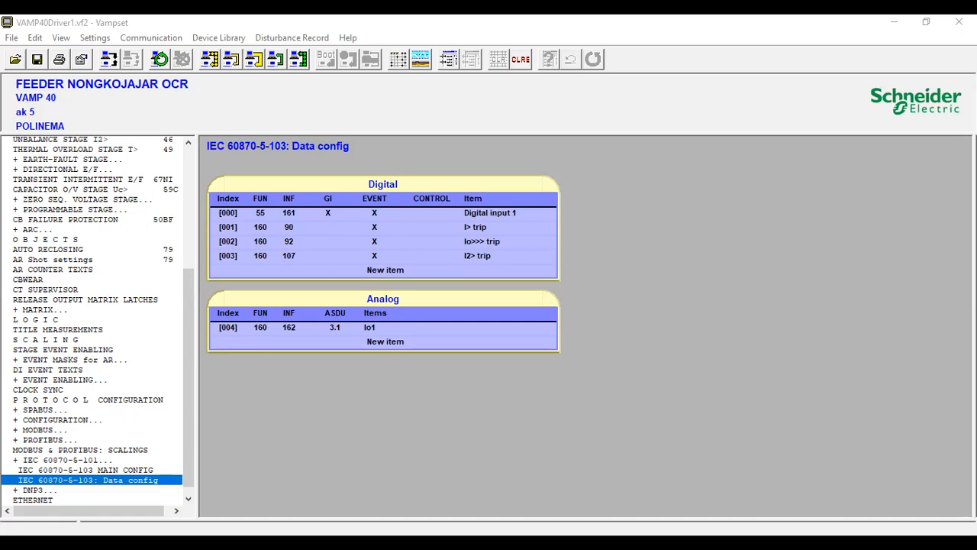
Add a new digital item below I2> trip, setting its INF to 69 and enabling Event
left_click(377, 269)
left_click(328, 269)
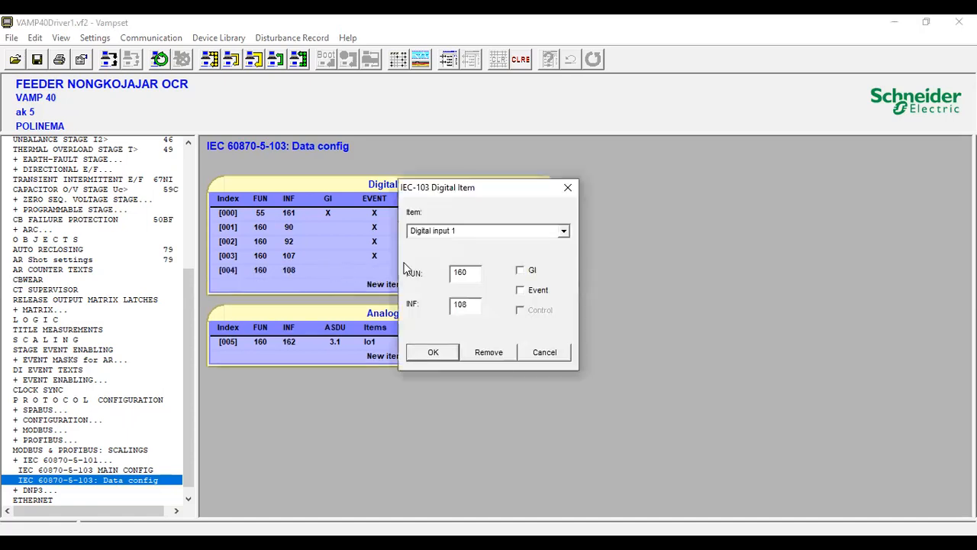
left_click(474, 308)
key("BackSpace")
key("BackSpace")
key("BackSpace")
type("69")
left_click(522, 289)
Assign the Line 1 fault signal to the INF 69 digital item and confirm its settings
left_click(564, 232)
scroll(488, 295, "down", 7)
scroll(488, 295, "down", 3)
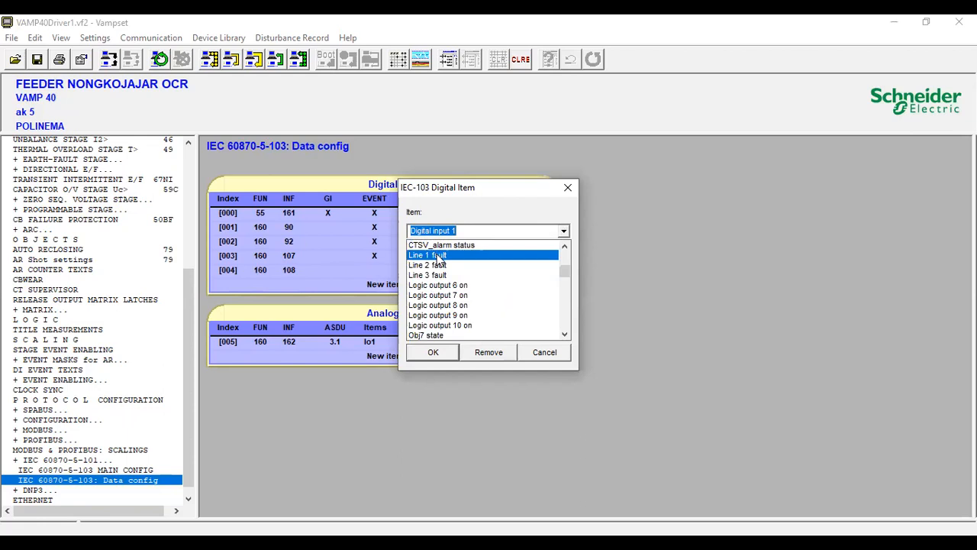
left_click(440, 261)
left_click(432, 356)
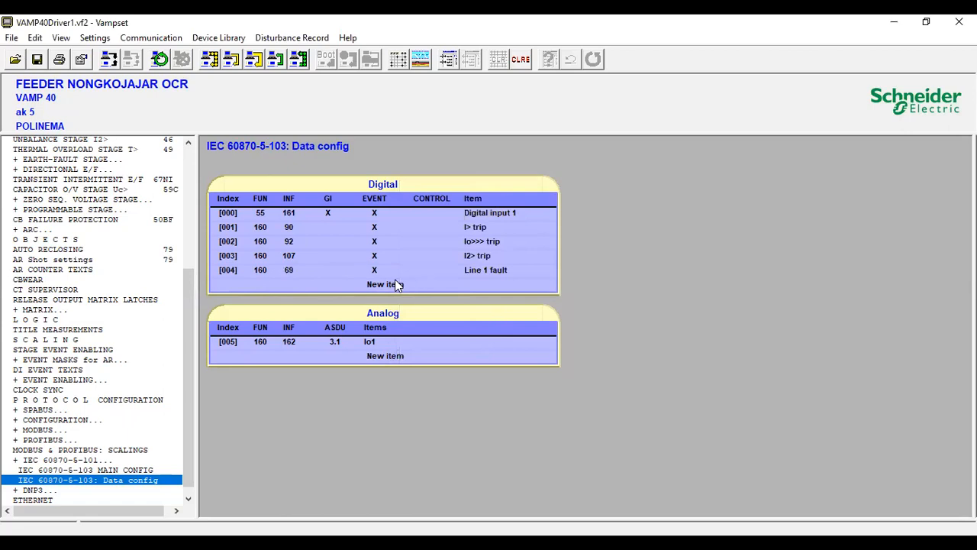
Add a new digital item below Line 1 fault with INF 70, assigning the Line 2 fault signal and enabling Event
left_click(396, 285)
left_click(394, 283)
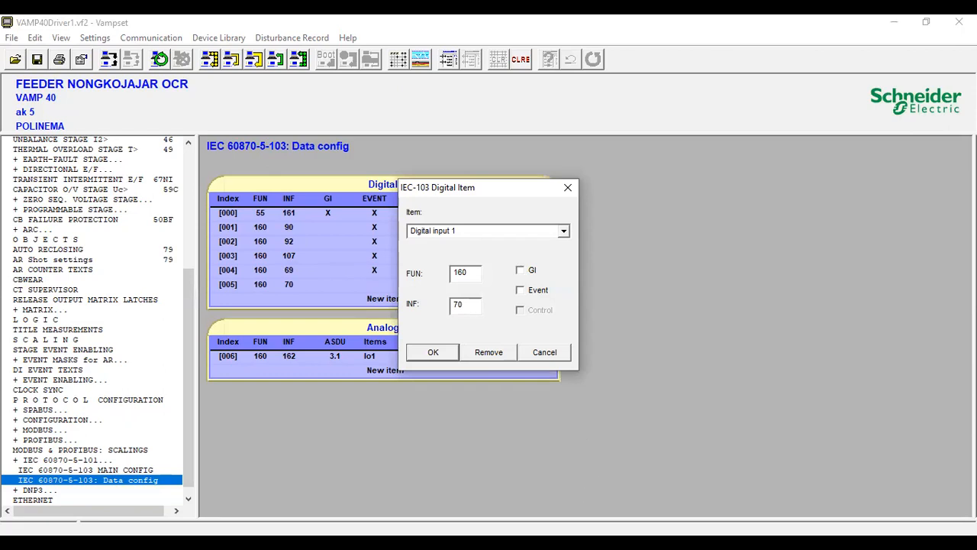
key("alt+Tab")
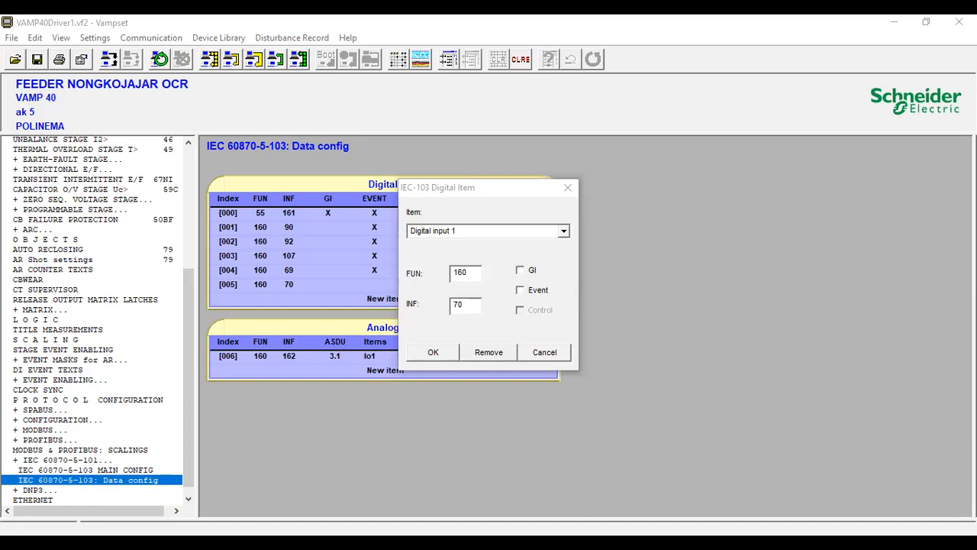
key("alt+Tab")
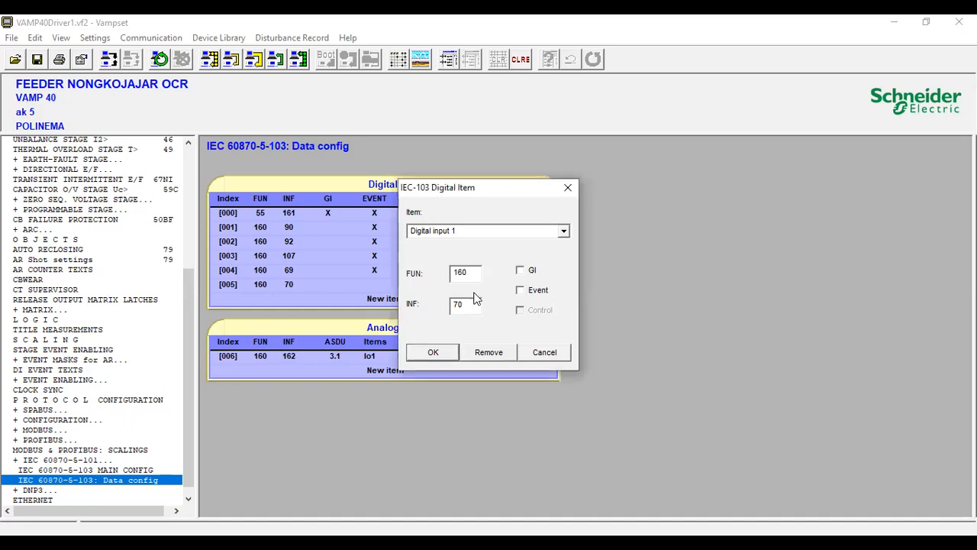
left_click(565, 231)
scroll(524, 269, "down", 4)
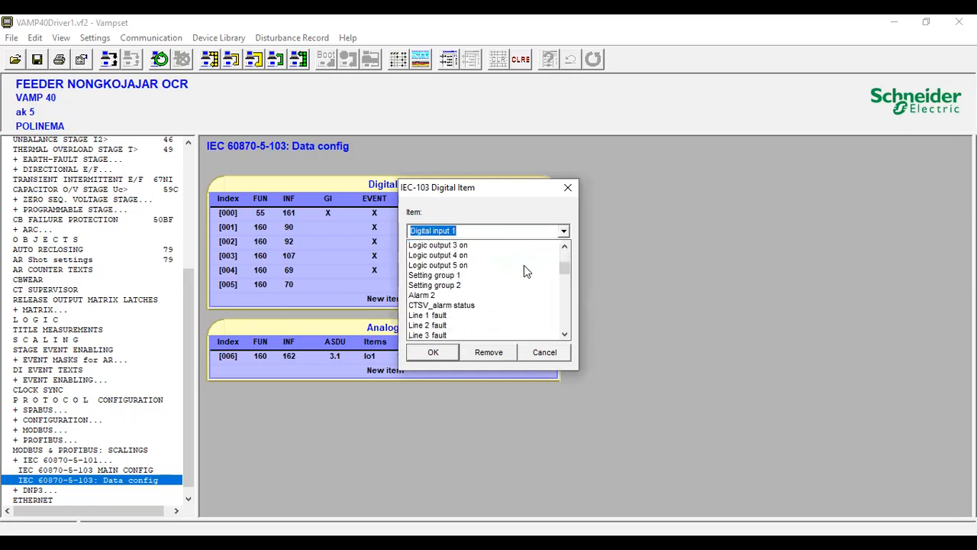
scroll(524, 265, "down", 2)
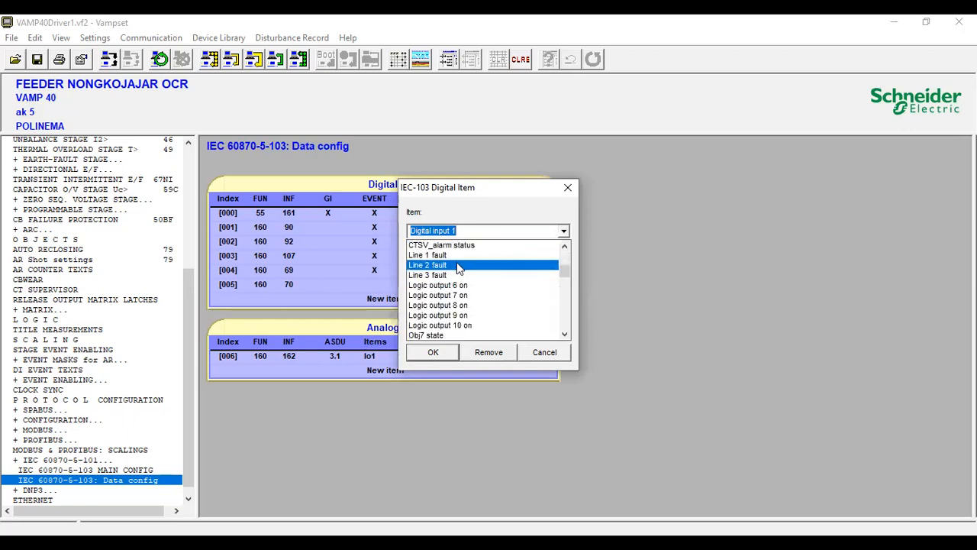
left_click(457, 264)
left_click(521, 291)
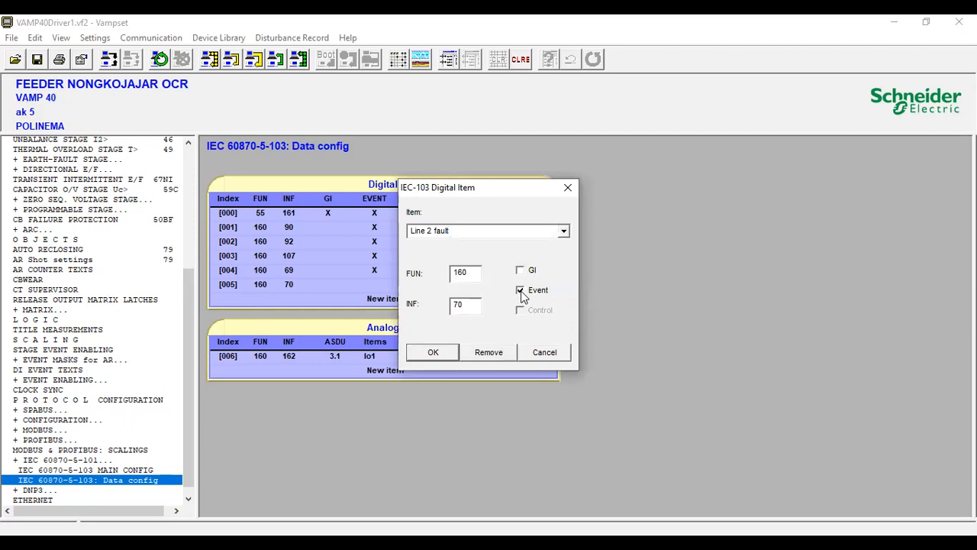
left_click(432, 353)
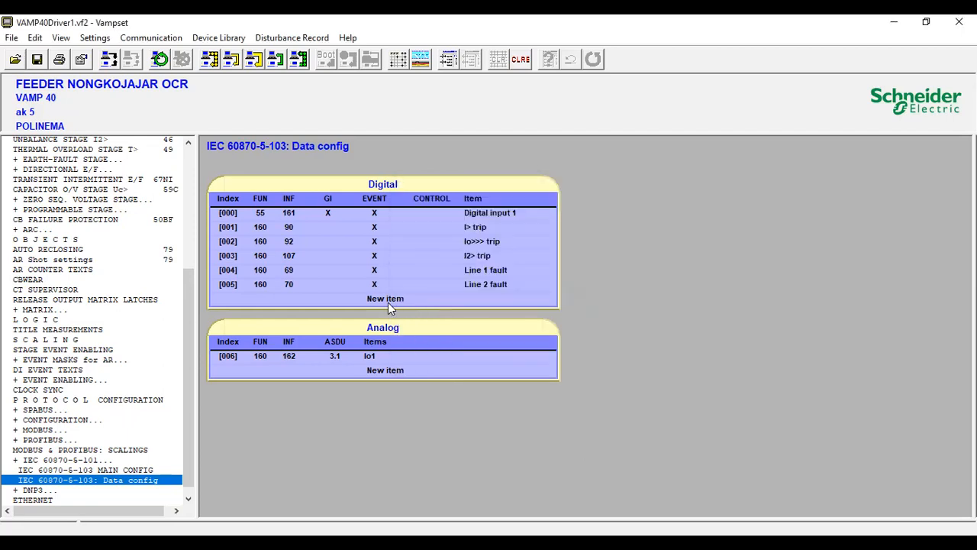
Add a new digital item below Line 2 fault with INF 71, enabling Event and assigning the Line 3 fault signal
left_click(376, 298)
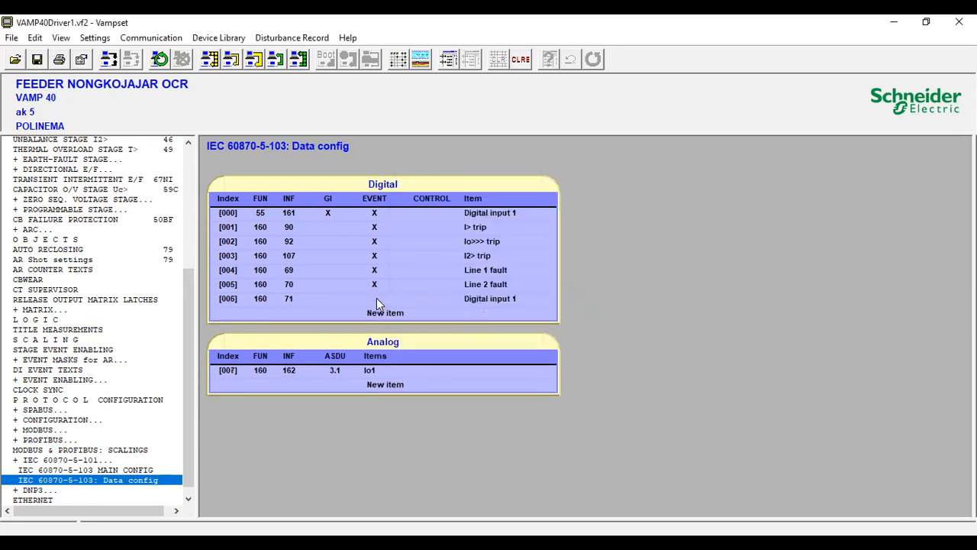
left_click(333, 298)
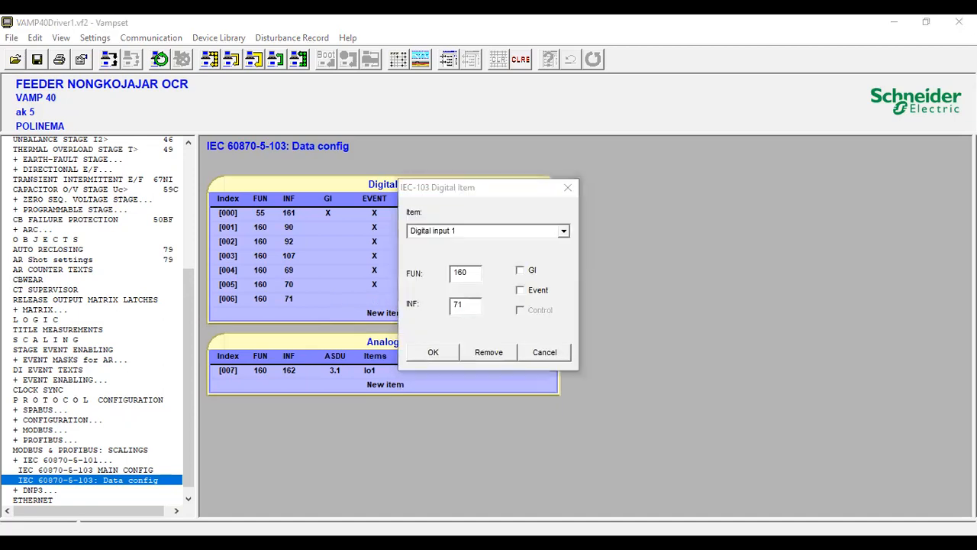
left_click(497, 320)
left_click(520, 291)
left_click(564, 230)
scroll(563, 246, "down", 3)
scroll(562, 245, "down", 8)
scroll(563, 248, "down", 10)
scroll(560, 252, "up", 15)
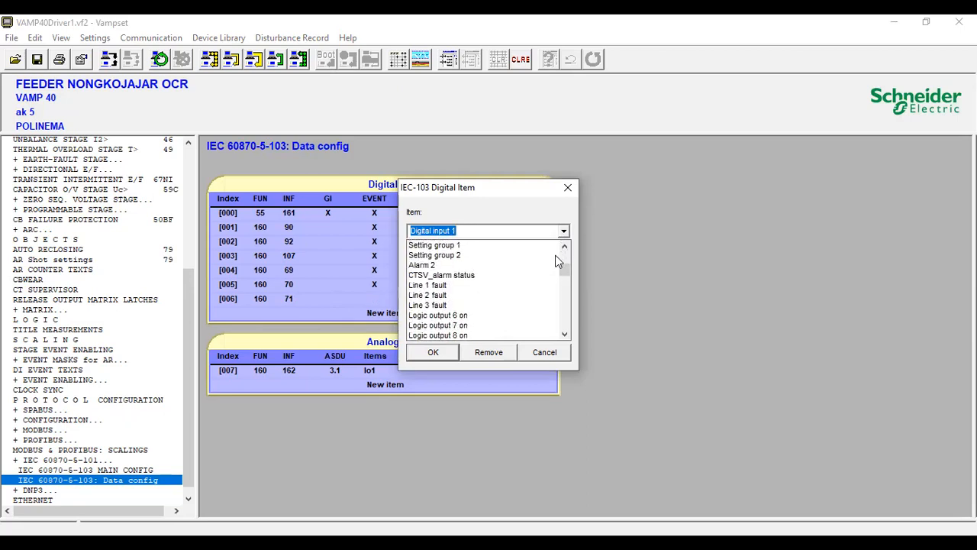
left_click(437, 305)
left_click(447, 355)
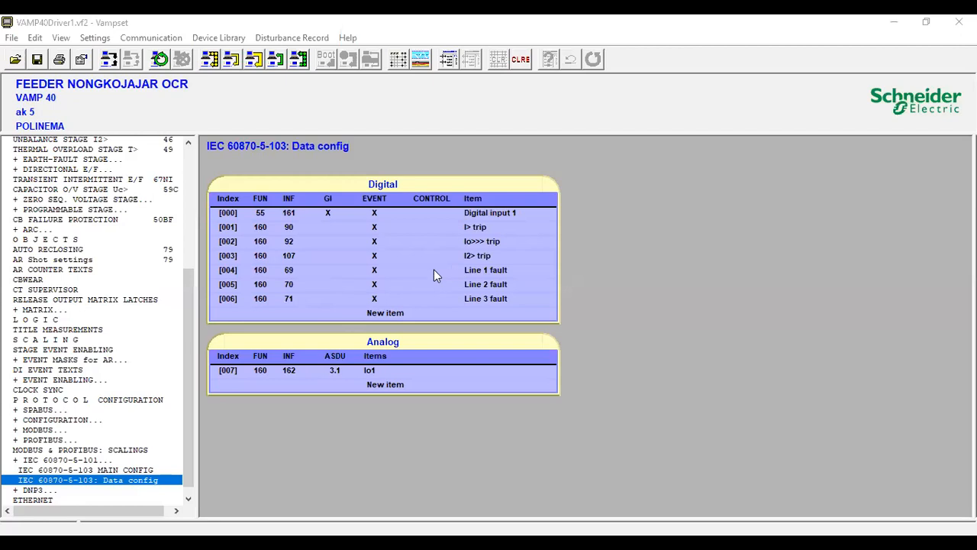
Enable GI for the Line 1 fault, Line 2 fault and Line 3 fault digital items
double_click(394, 268)
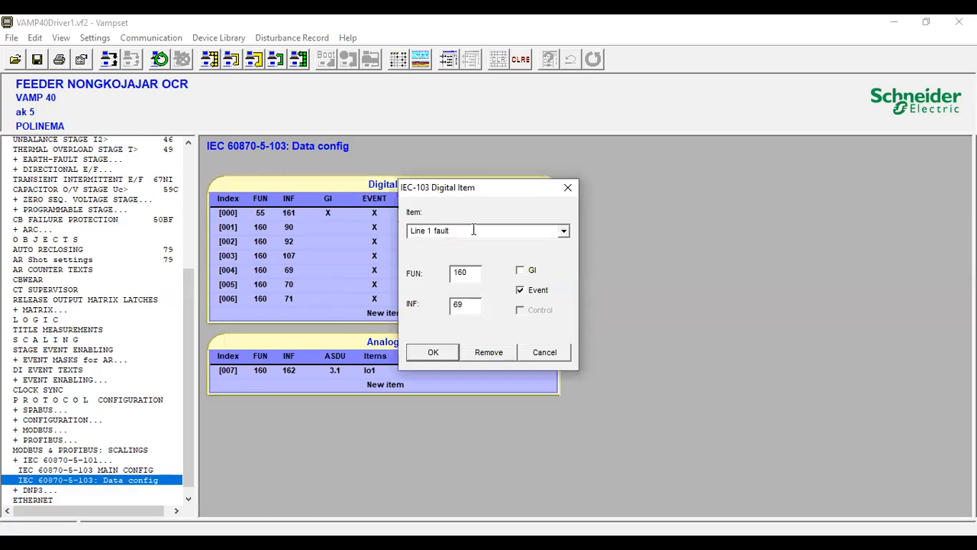
left_click(519, 272)
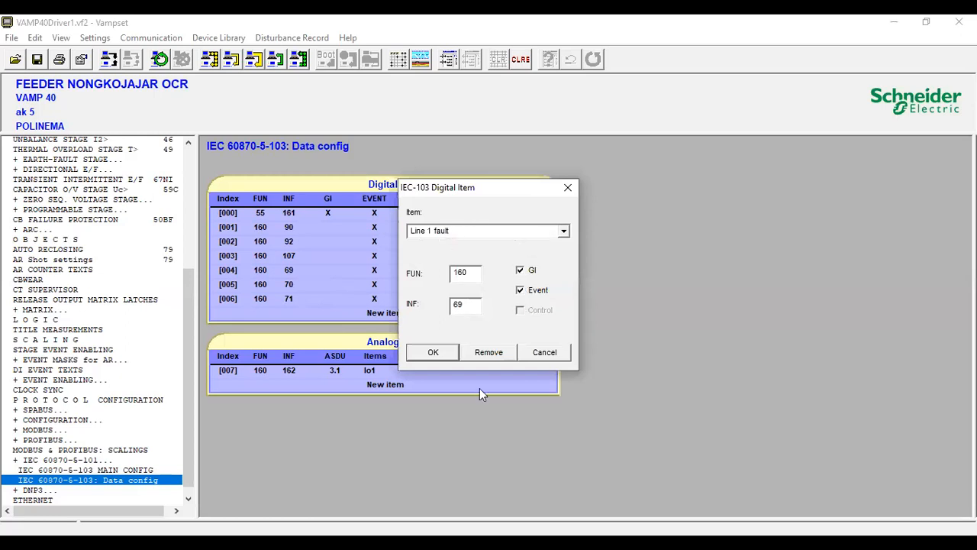
left_click(433, 352)
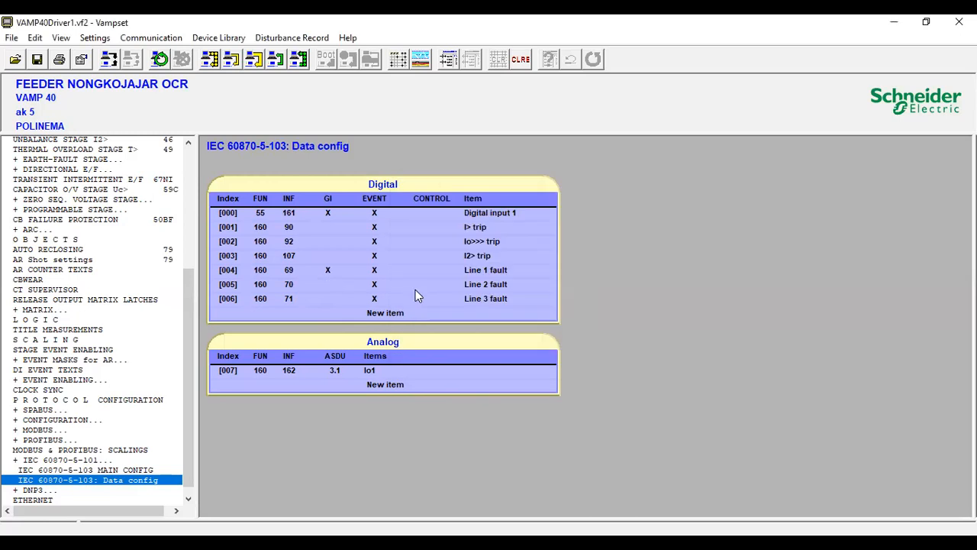
double_click(378, 286)
left_click(519, 270)
left_click(432, 357)
double_click(368, 298)
left_click(520, 270)
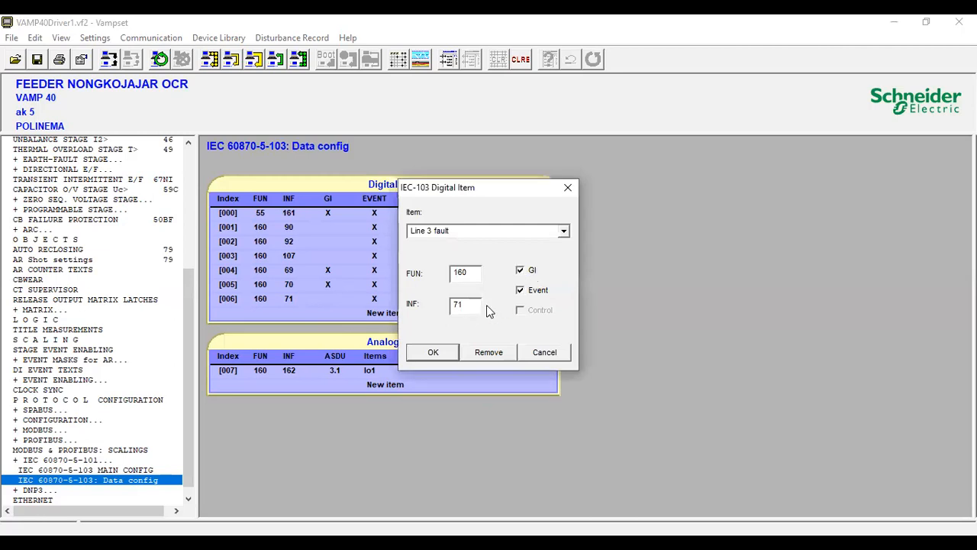
left_click(433, 354)
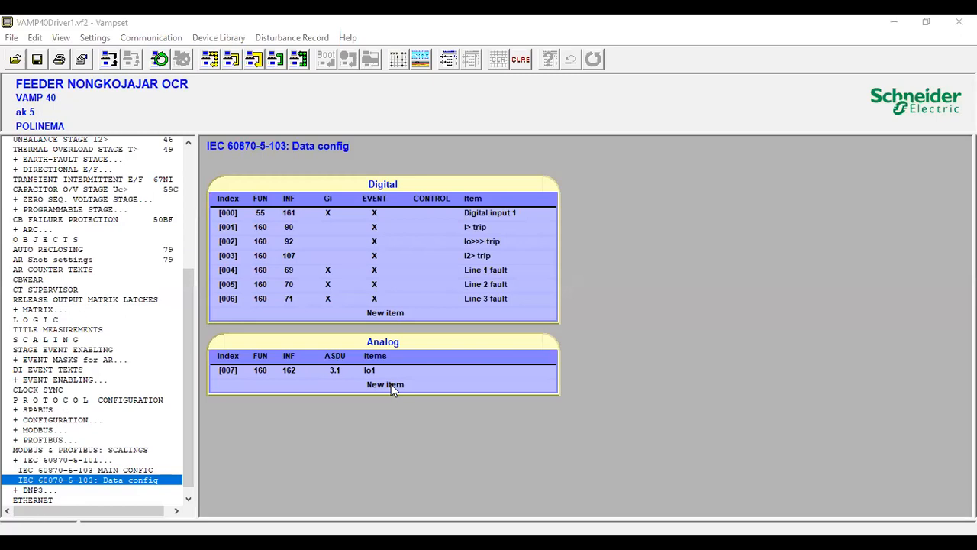
Add a new analog item below Io1, setting its ASDU to 9 and its INF to 170
left_click(391, 384)
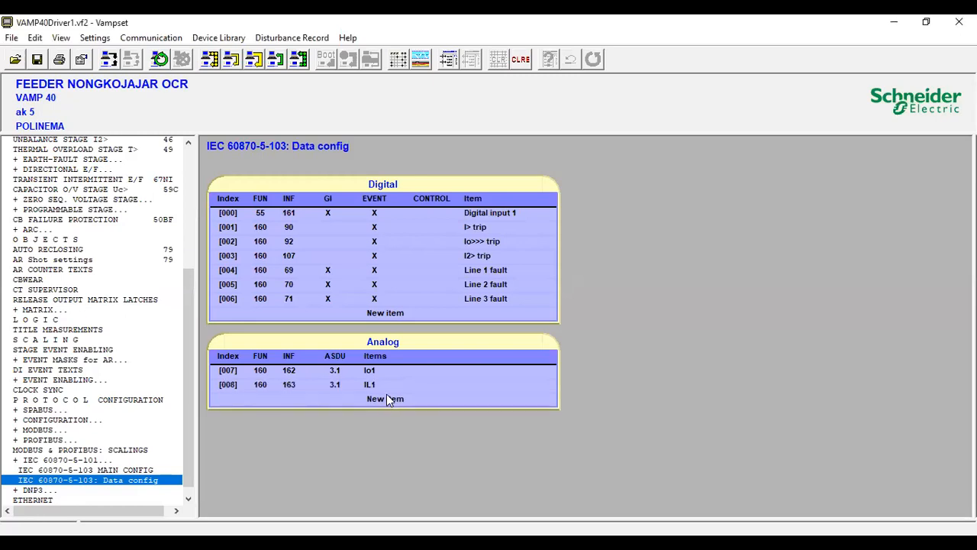
double_click(334, 387)
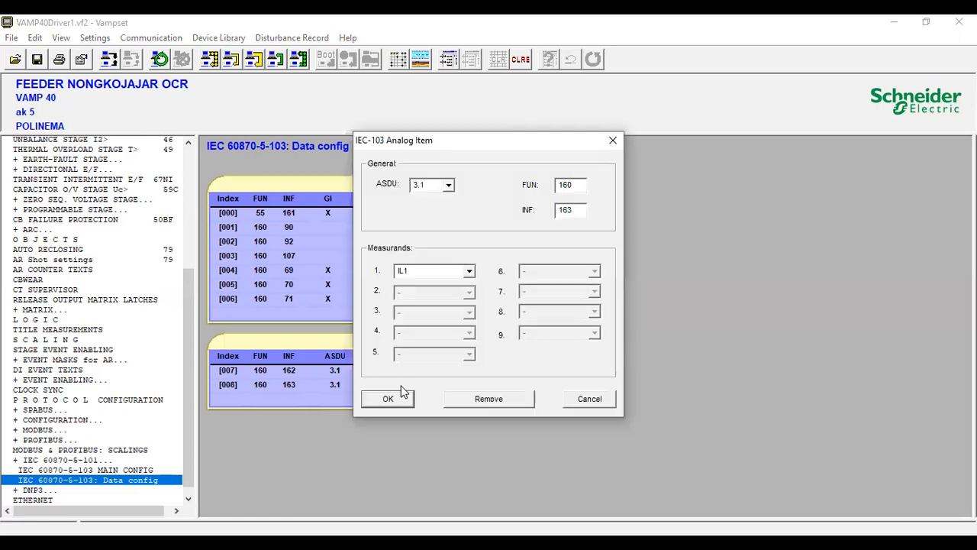
left_click(450, 187)
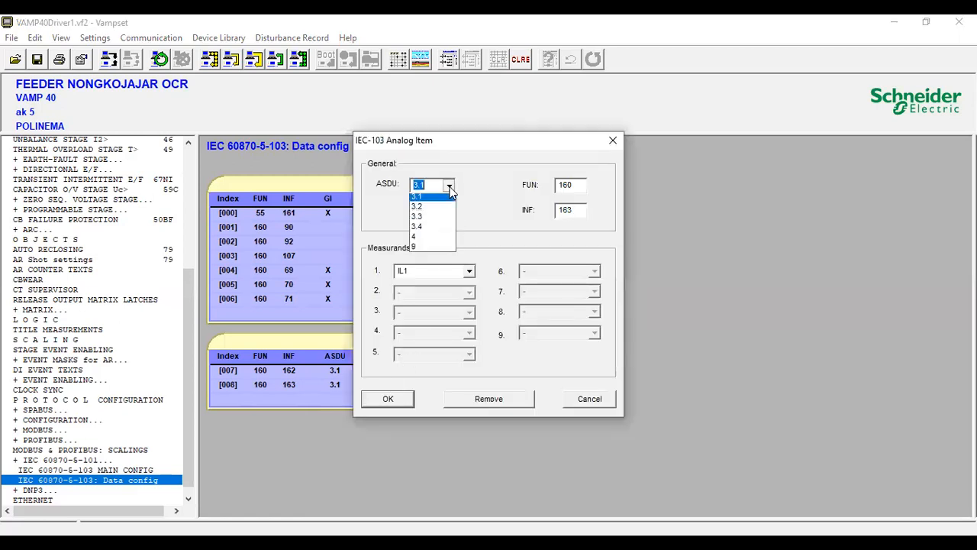
left_click(432, 246)
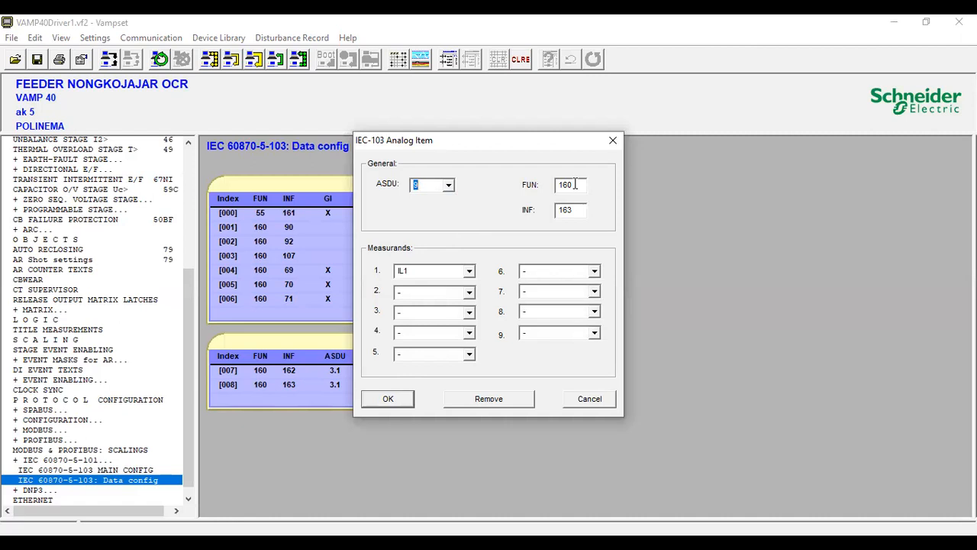
left_click(576, 184)
left_click(573, 210)
key("BackSpace")
key("BackSpace")
type("70")
Assign Uo as the first measurand of the INF 170 analog item, set its ASDU to 3.1 and confirm
left_click(468, 272)
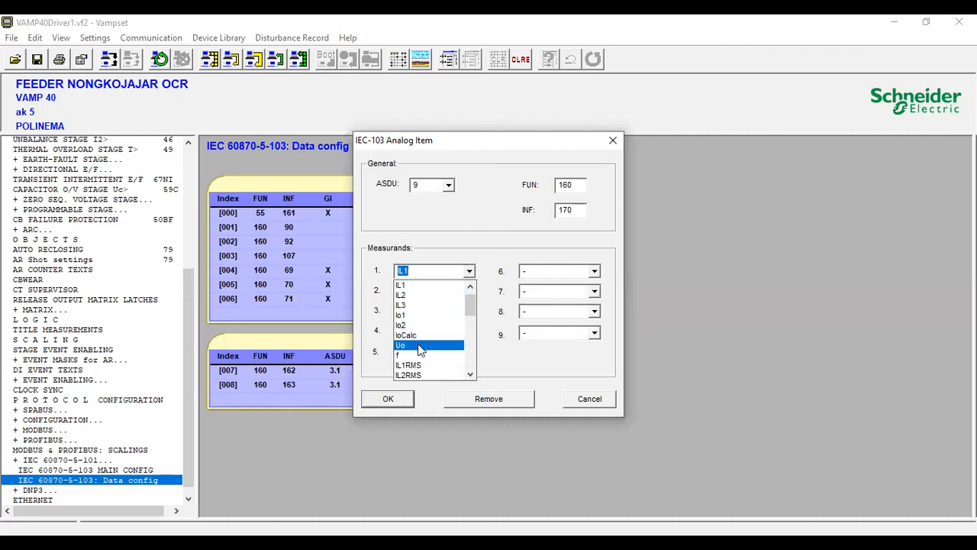
left_click(409, 345)
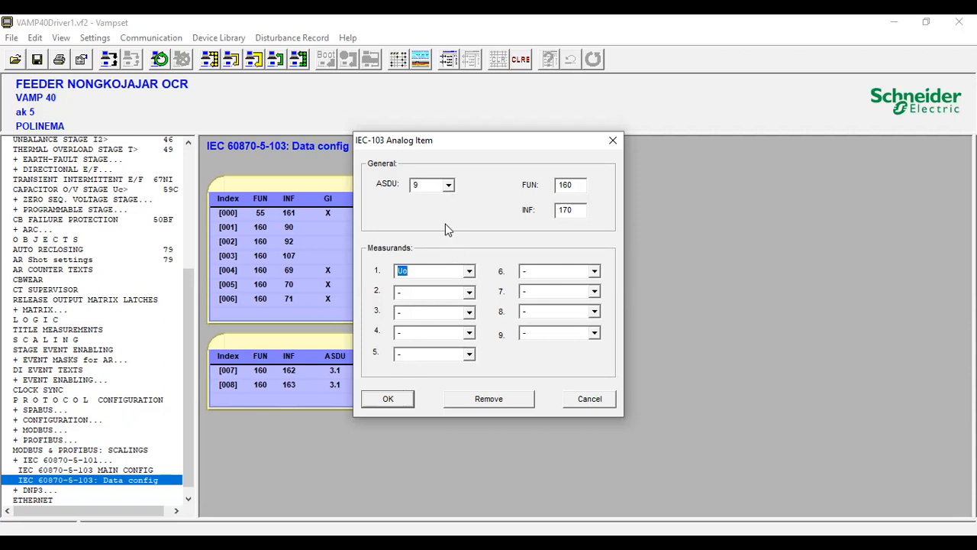
left_click(450, 185)
left_click(445, 198)
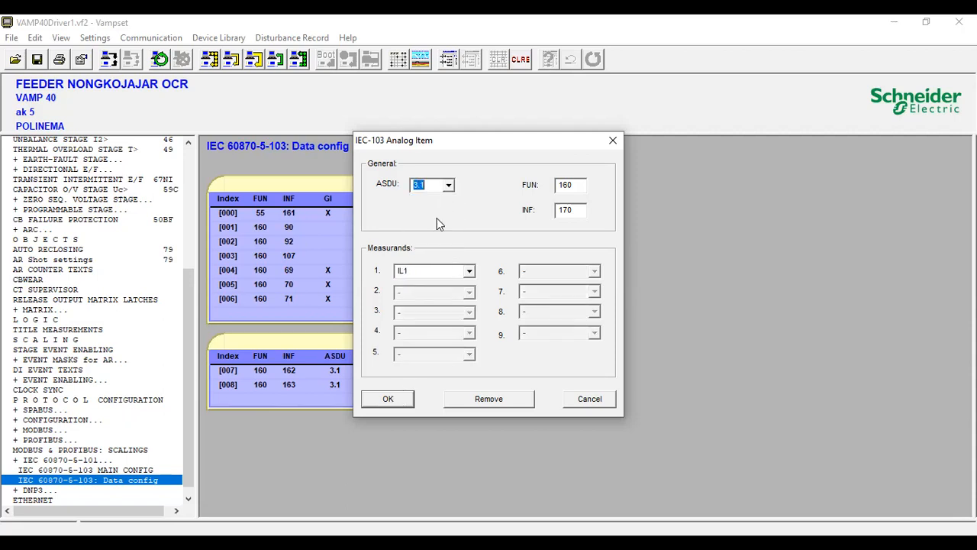
left_click(390, 401)
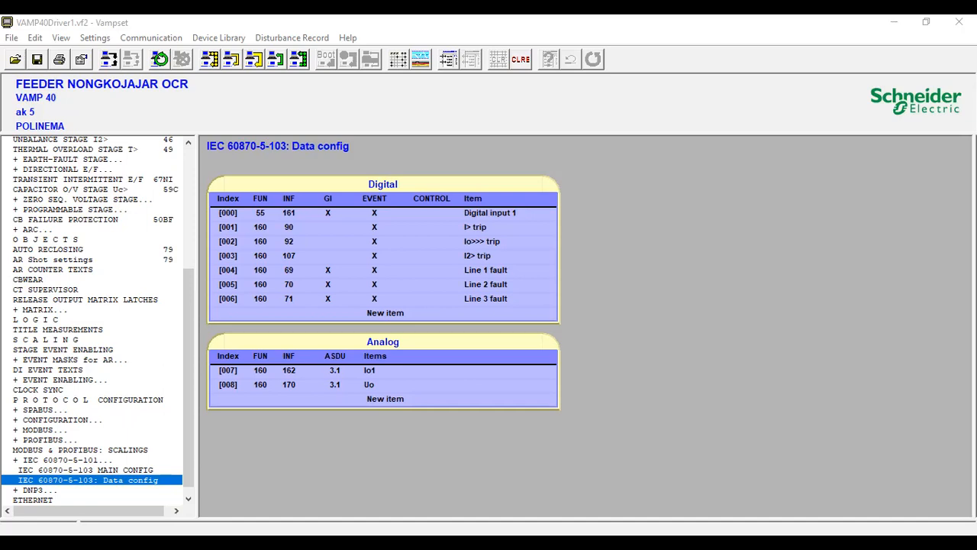
Add a new analog item below Uo with INF 171 and set its ASDU to 9
left_click(385, 397)
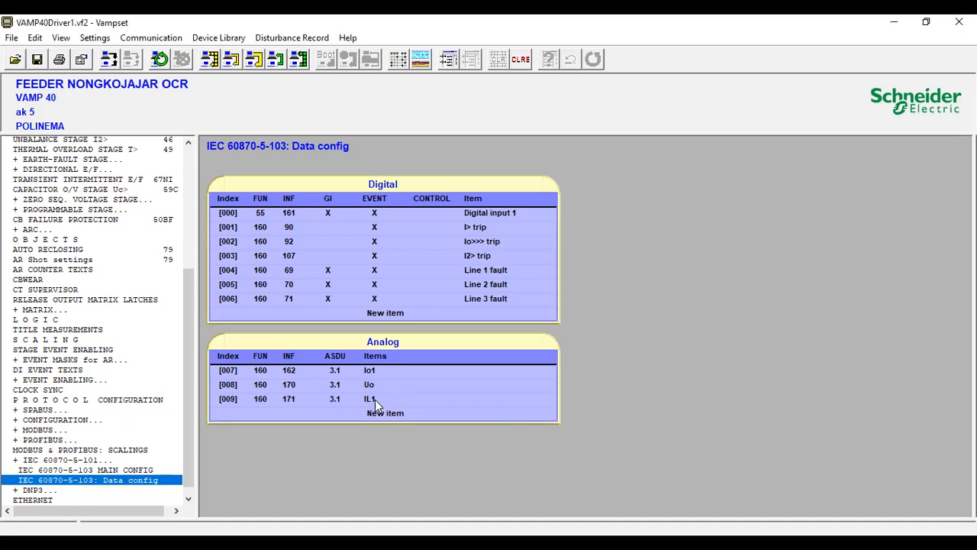
double_click(375, 399)
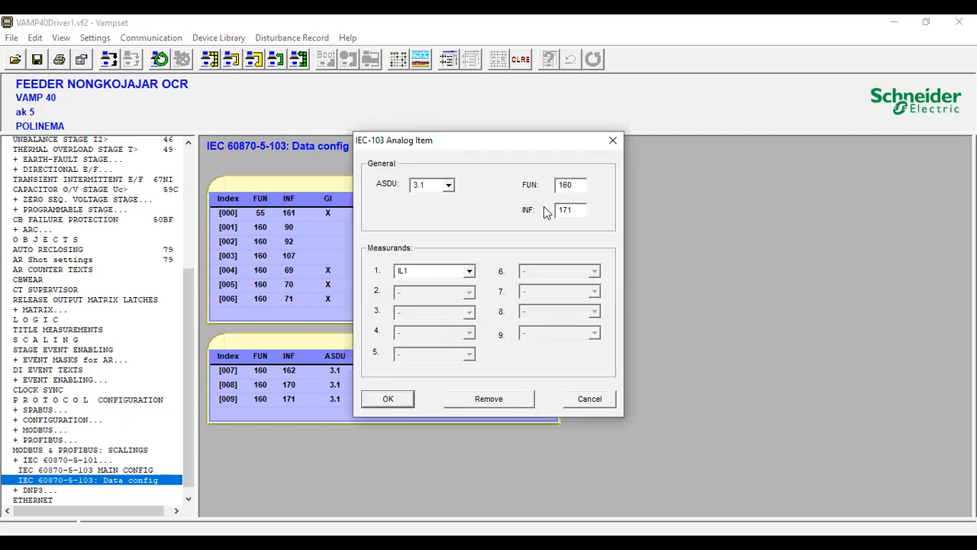
left_click(448, 184)
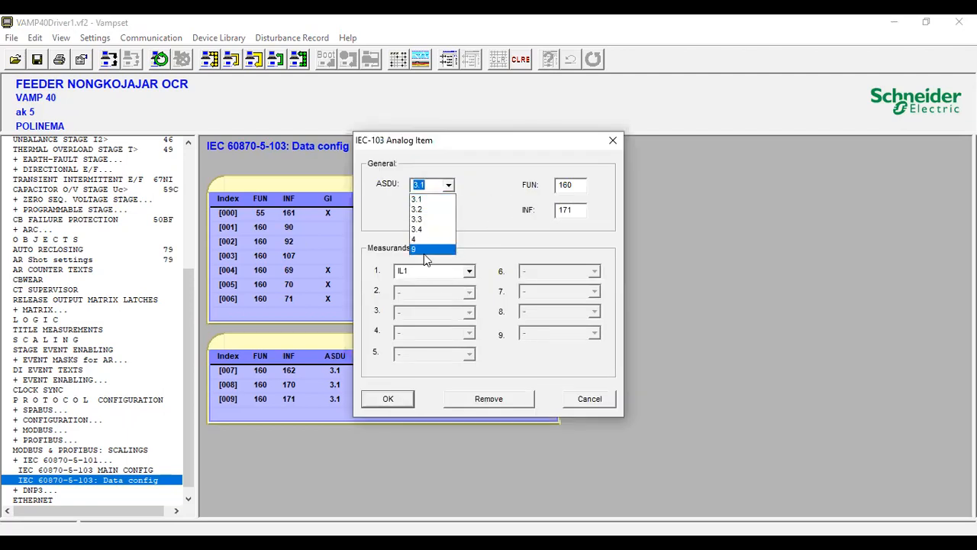
left_click(424, 252)
key("9")
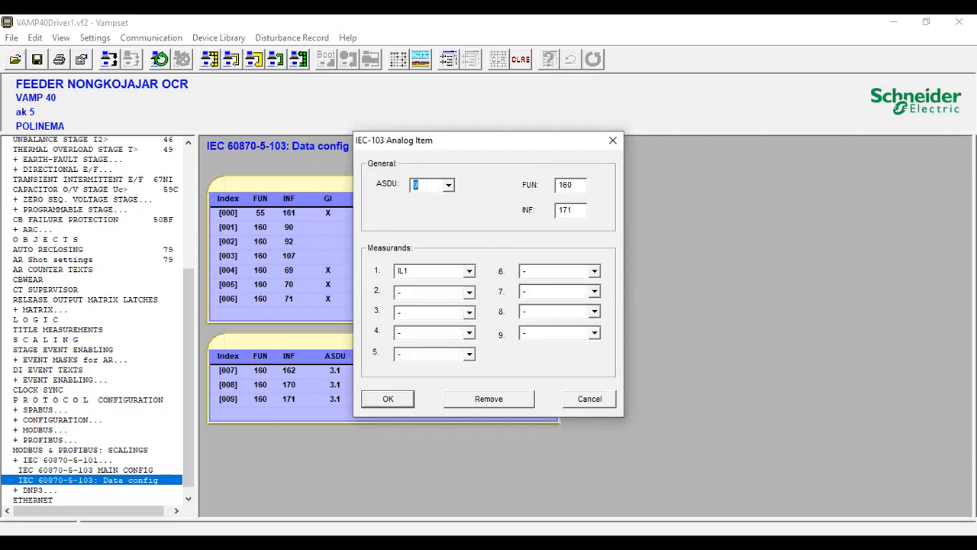
Assign THDIL as the first measurand of the INF 171 analog item and confirm its settings
left_click(469, 270)
scroll(448, 318, "down", 2)
scroll(448, 318, "down", 3)
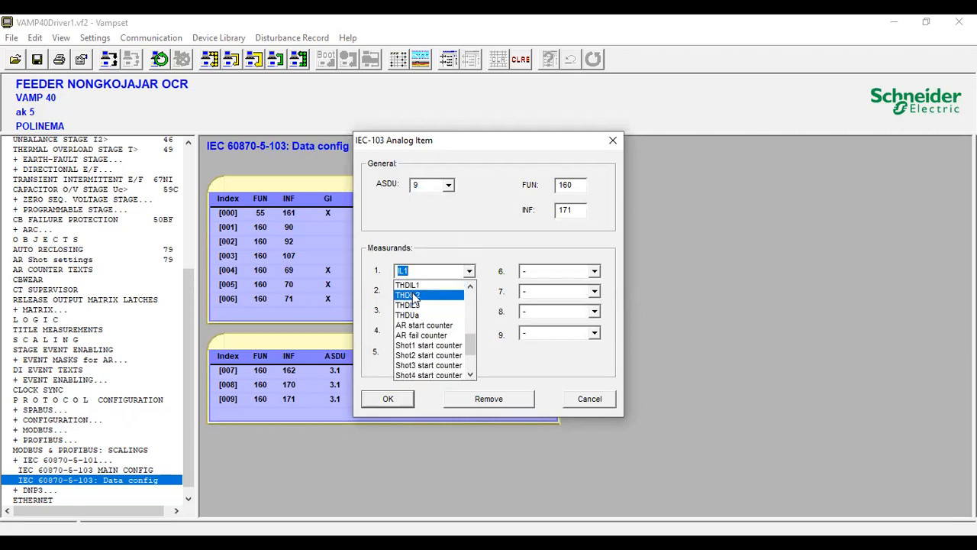
left_click(408, 304)
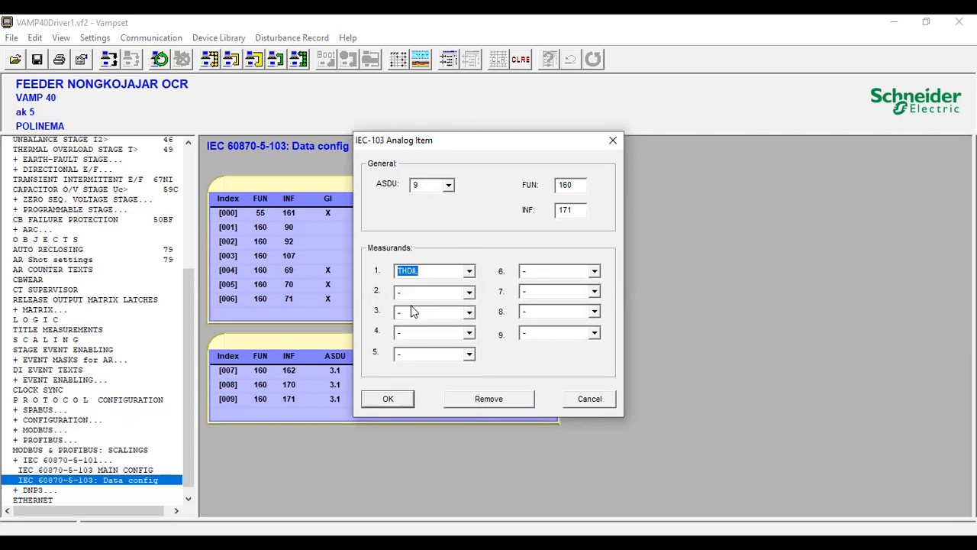
left_click(388, 399)
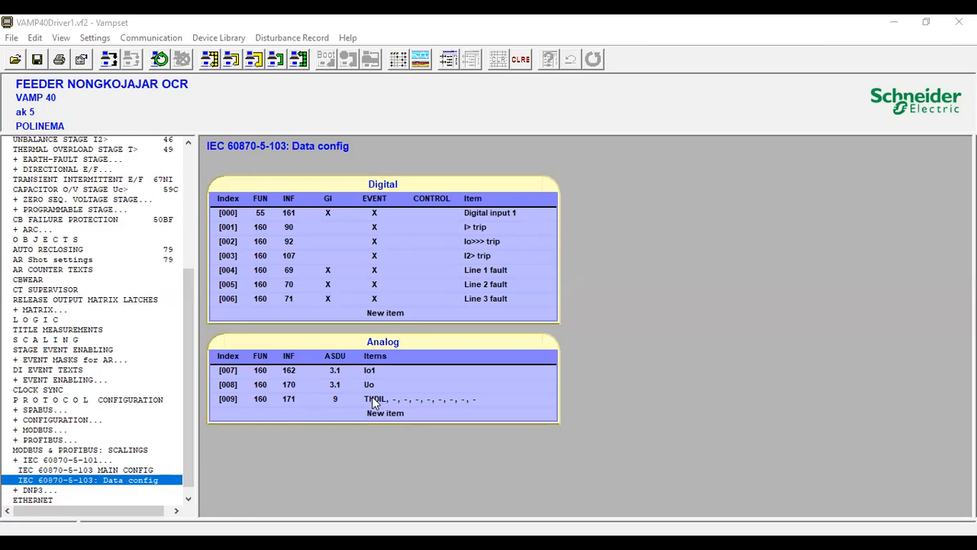
Reopen the INF 171 analog item and set its second measurand to THDIL1
double_click(375, 404)
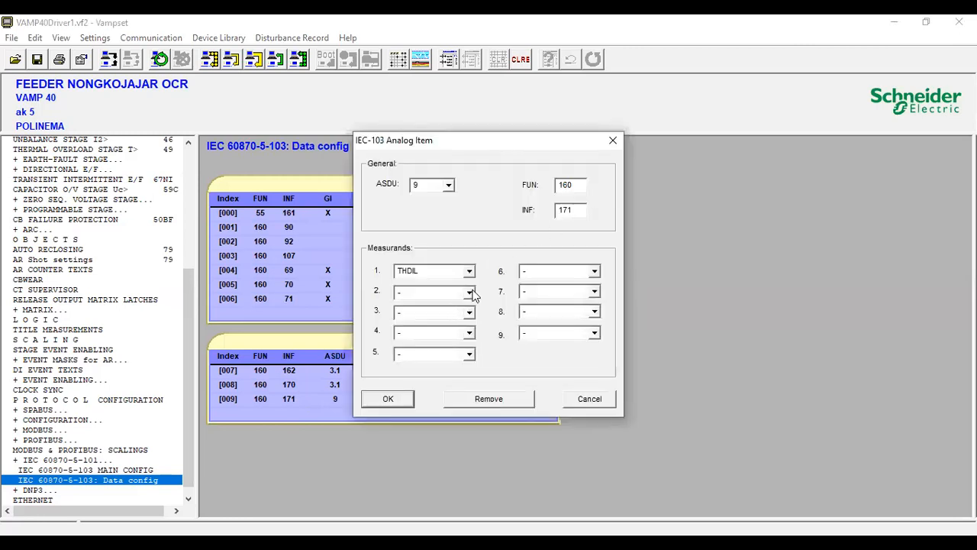
left_click(470, 292)
scroll(418, 369, "down", 1)
scroll(418, 369, "down", 6)
scroll(418, 367, "up", 3)
scroll(418, 369, "up", 1)
left_click(418, 370)
Set the third measurand of the INF 171 analog item to THDIL2
left_click(469, 312)
scroll(429, 366, "down", 10)
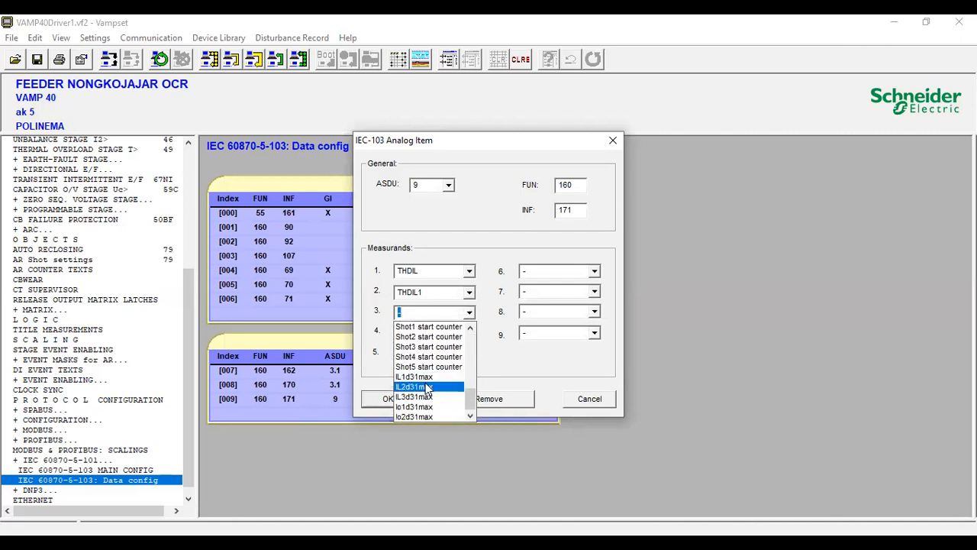
scroll(428, 386, "up", 8)
scroll(429, 382, "down", 6)
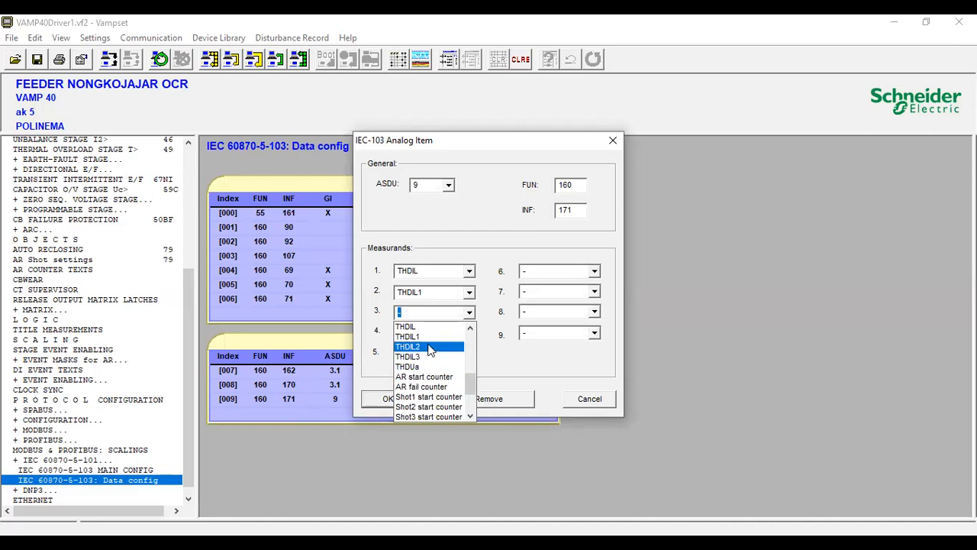
left_click(430, 347)
Assign THDIL3 as the fourth measurand of the INF 171 analog item
left_click(435, 333)
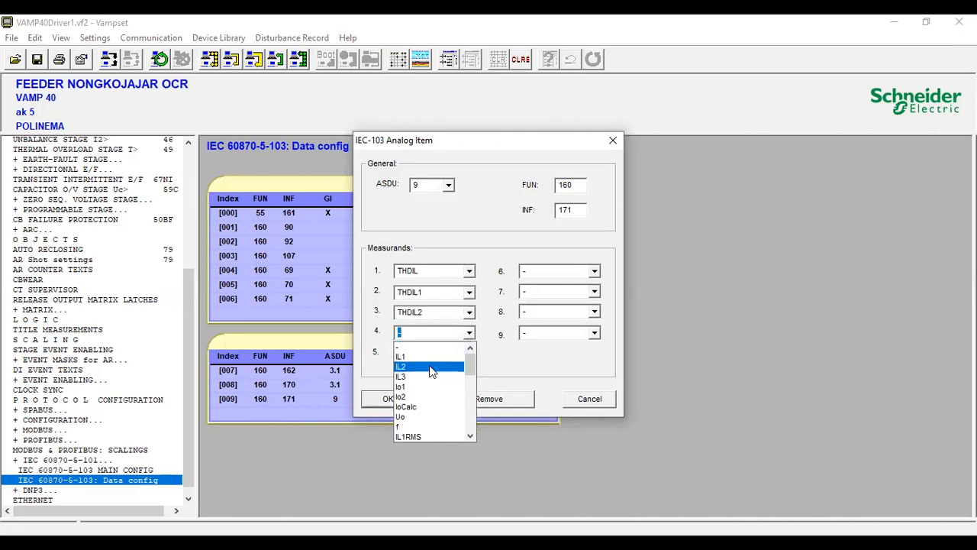
scroll(452, 370, "down", 3)
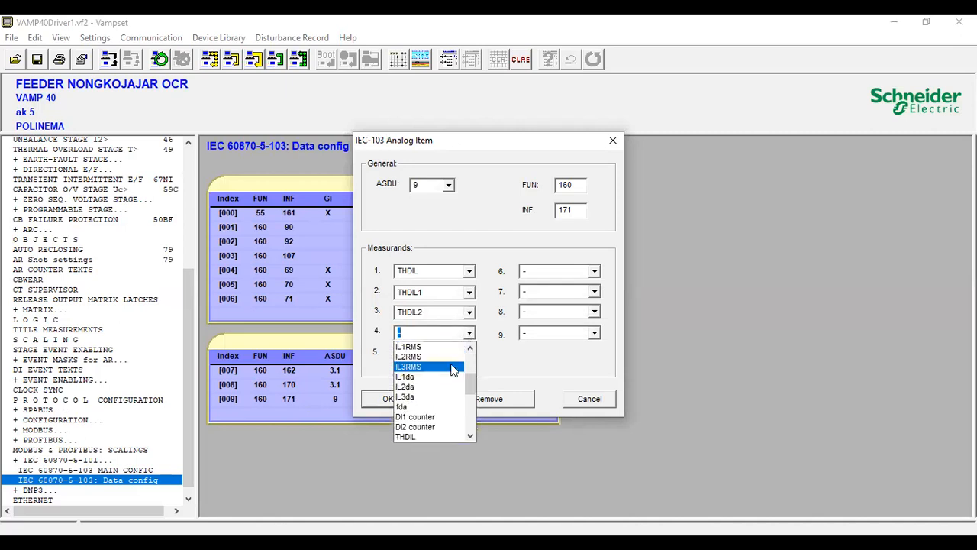
scroll(452, 370, "down", 2)
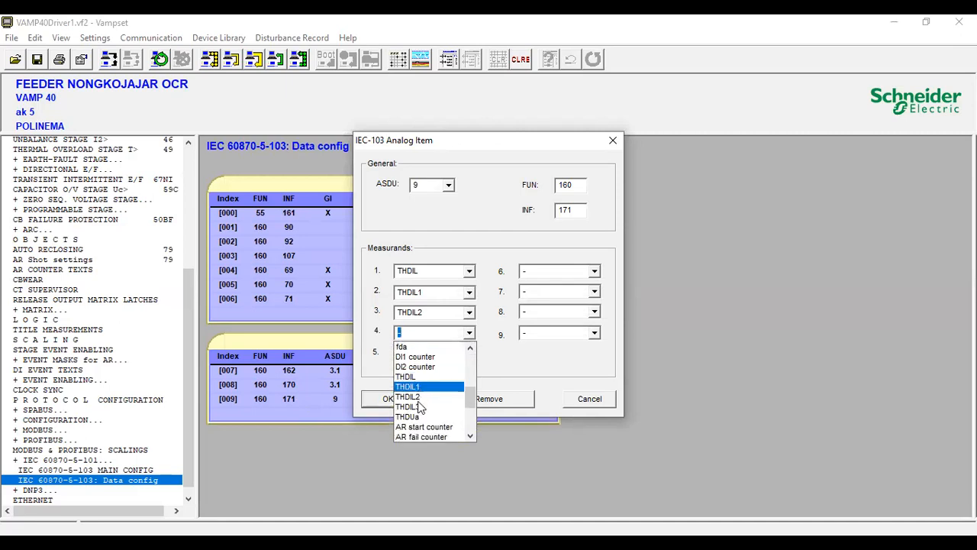
left_click(416, 417)
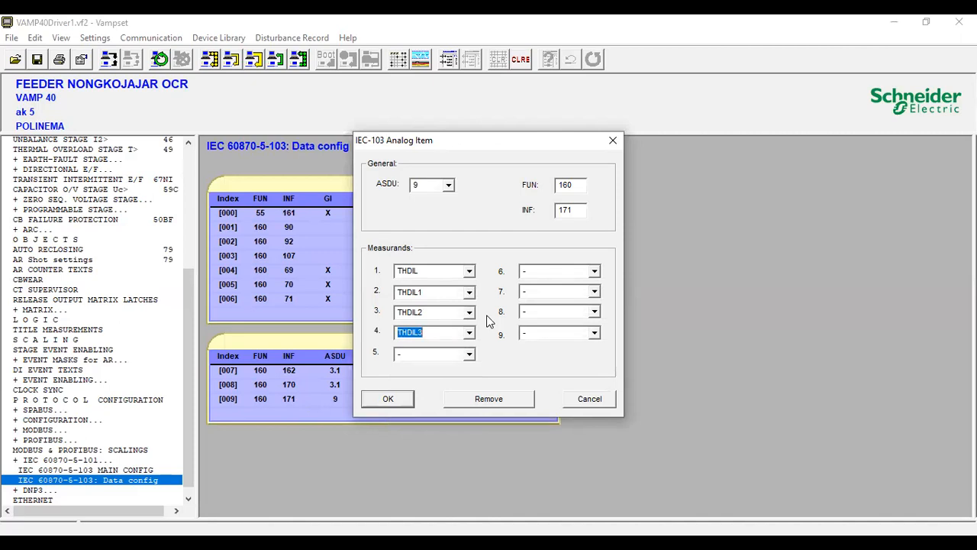
Set the fifth measurand of the INF 171 analog item to THDUa and confirm the item's settings
left_click(469, 354)
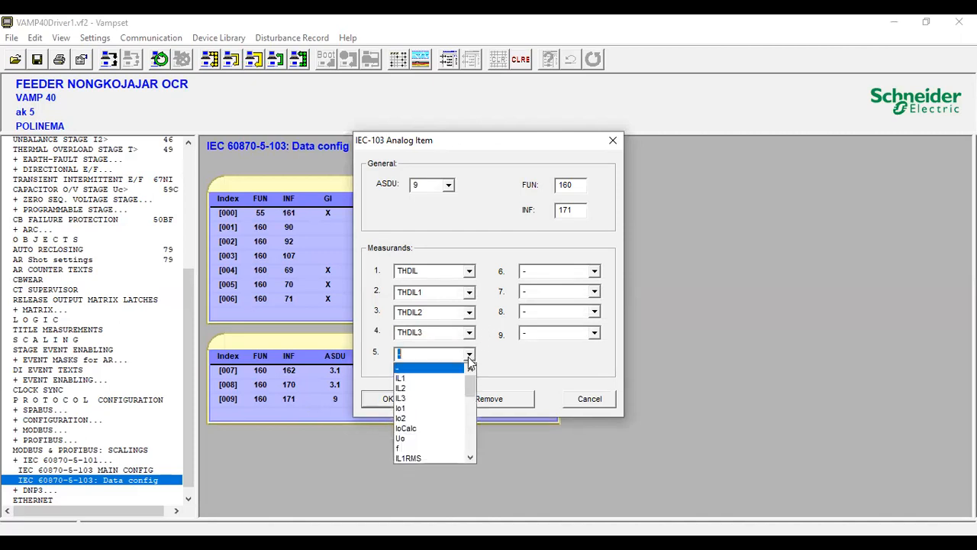
scroll(430, 426, "down", 8)
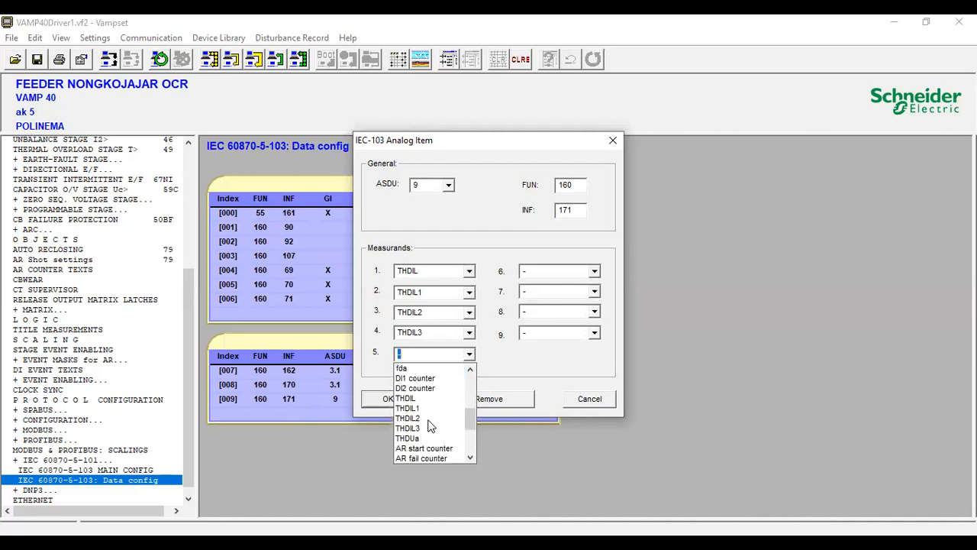
scroll(426, 440, "down", 6)
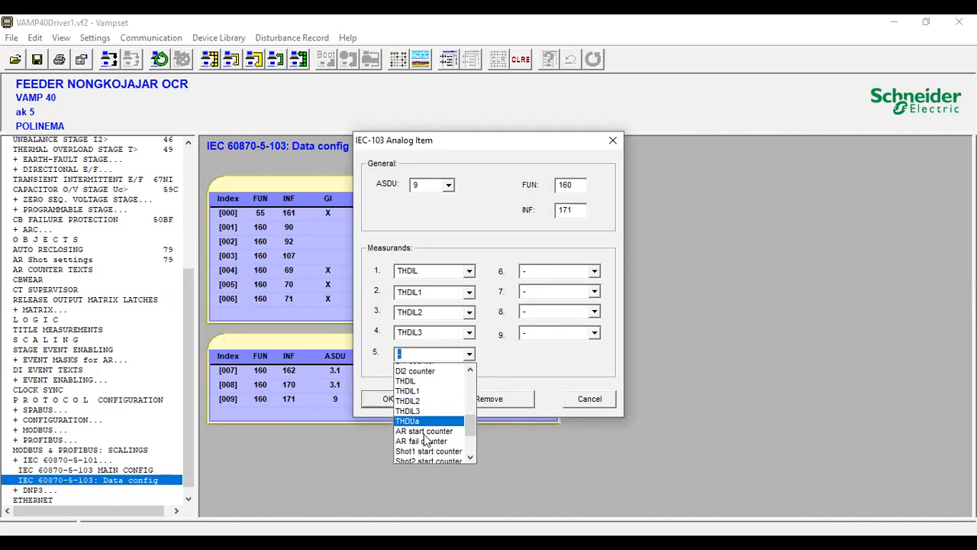
scroll(426, 441, "up", 3)
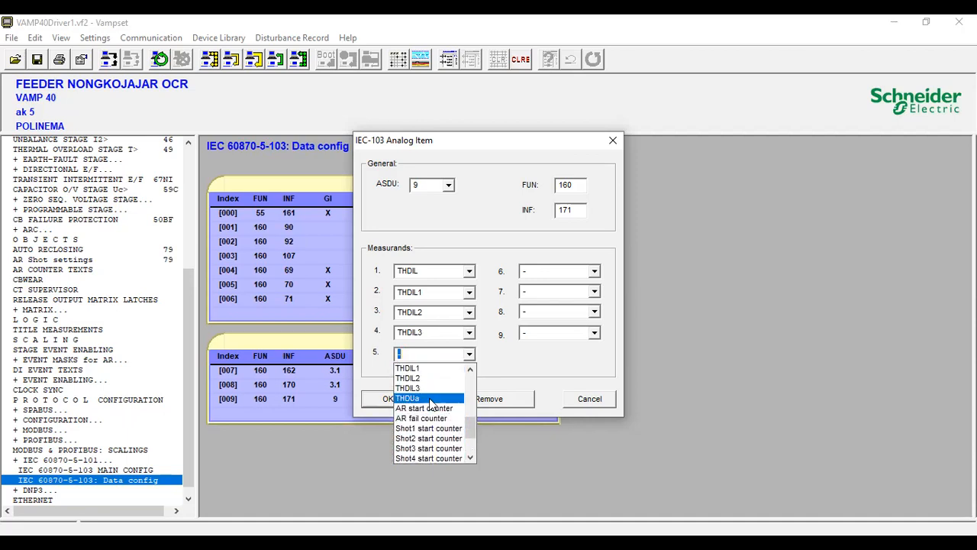
scroll(431, 403, "up", 3)
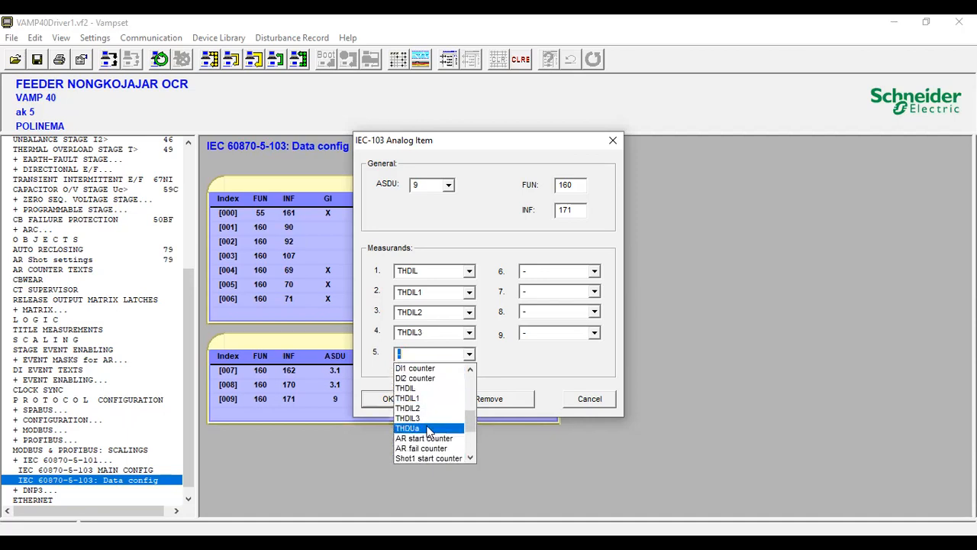
left_click(428, 429)
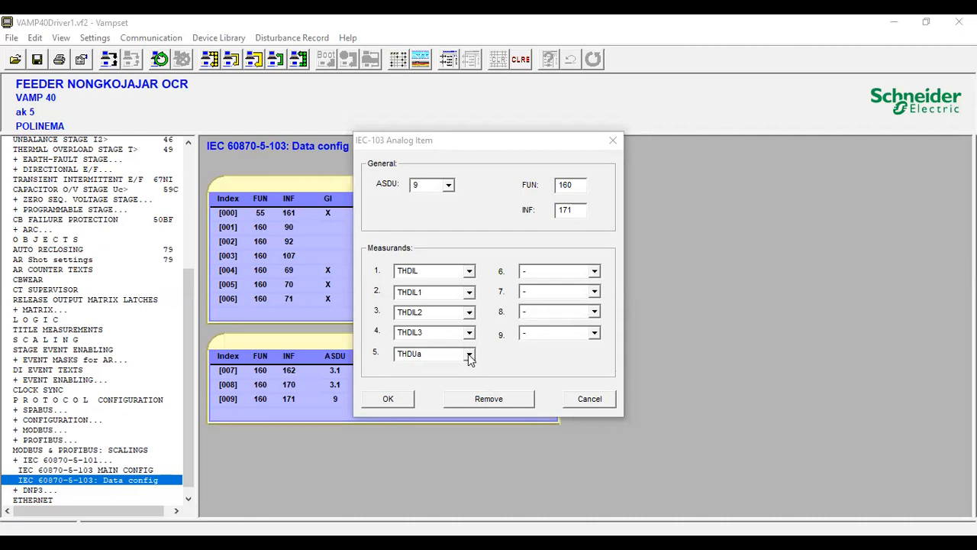
left_click(470, 358)
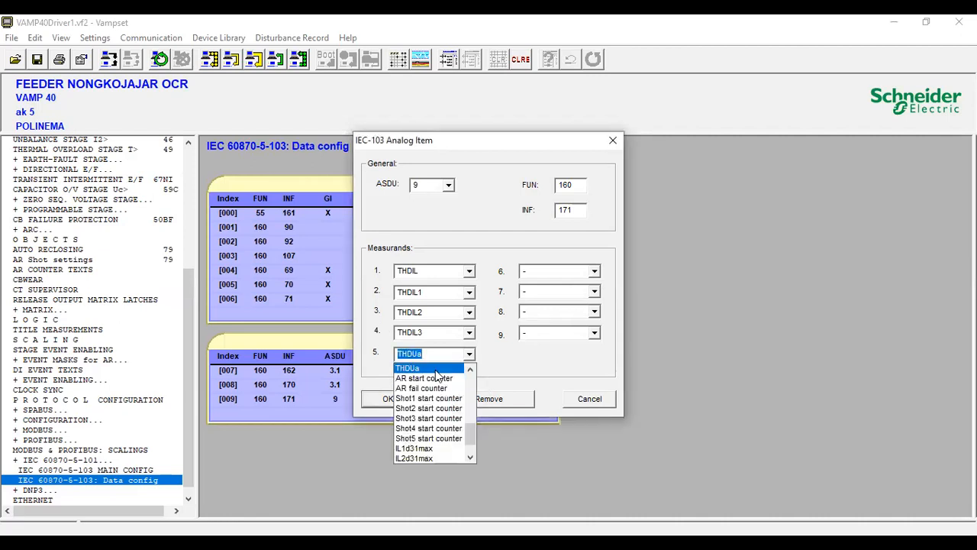
left_click(446, 372)
left_click(390, 400)
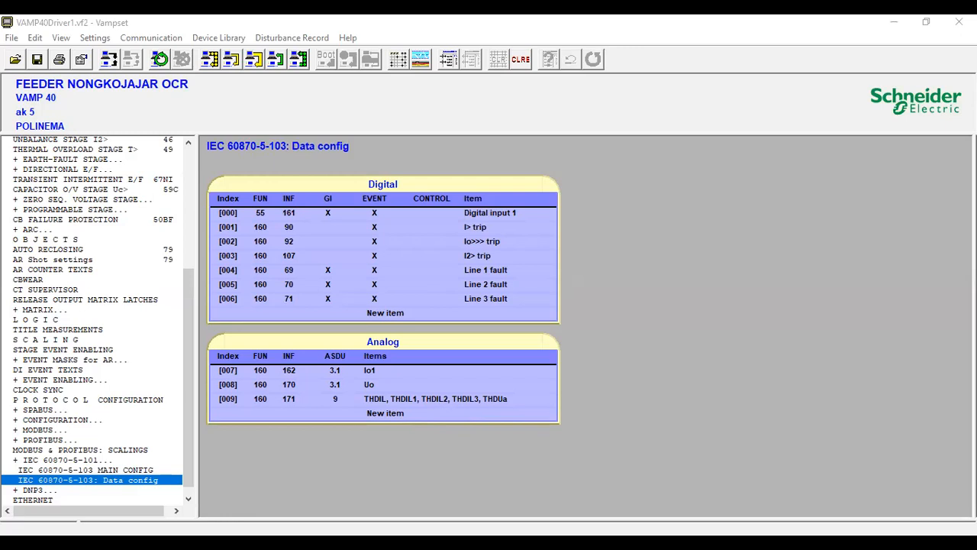
Add a new analog item below the INF 171 THD item and open its settings
left_click(505, 394)
left_click(393, 412)
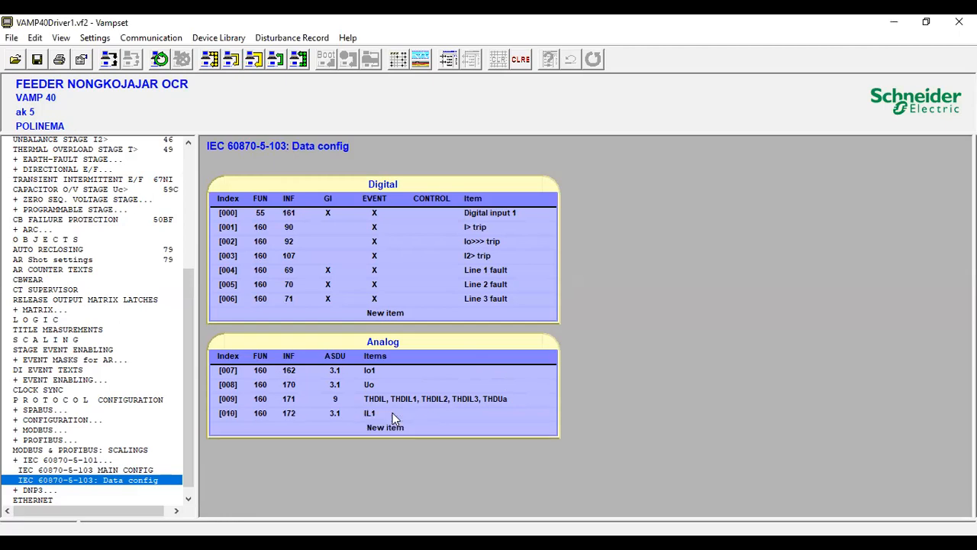
double_click(392, 413)
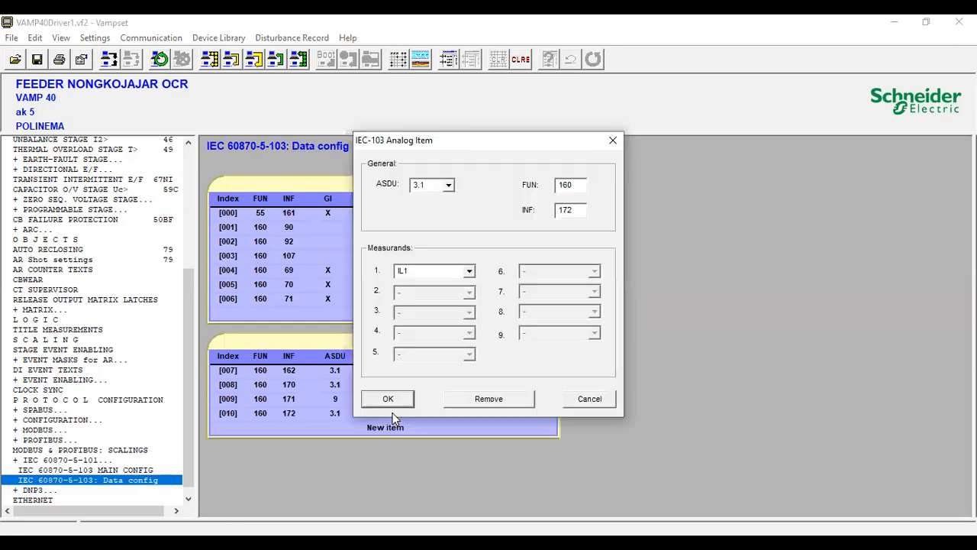
Try configuring the new analog item as ASDU 9 and INF 148 with f as its first measurand
left_click(449, 186)
left_click(432, 248)
left_click(575, 210)
key("BackSpace")
key("BackSpace")
key("BackSpace")
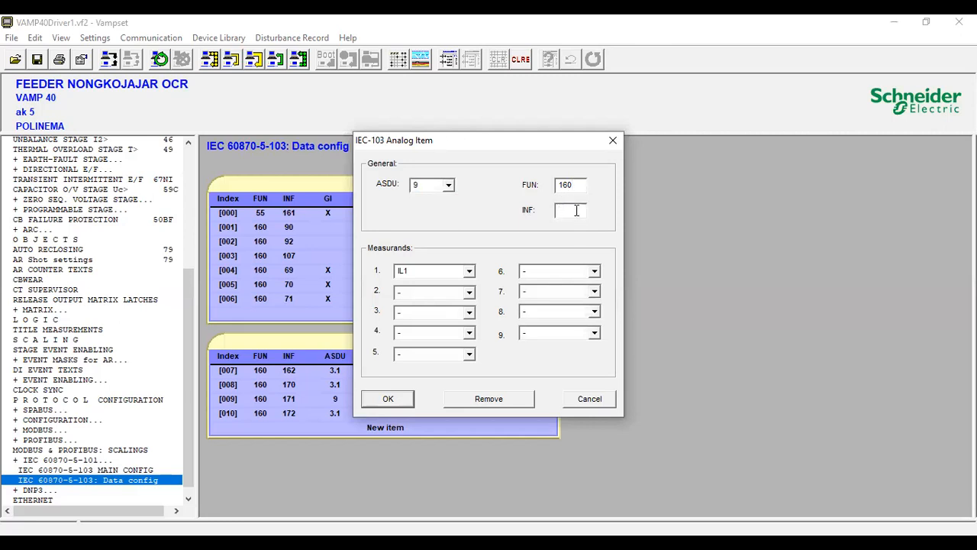
type("1")
key("BackSpace")
key("BackSpace")
type("148")
left_click(469, 272)
left_click(418, 357)
Set the new analog item's INF to 165 and look through the options for its first measurand
left_click(580, 210)
key("BackSpace")
key("BackSpace")
key("BackSpace")
type("165")
left_click(470, 271)
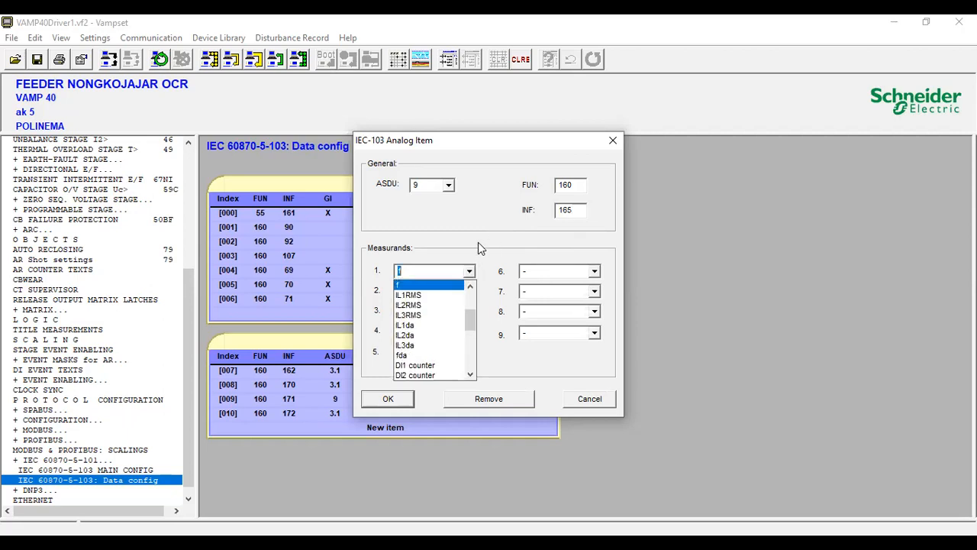
scroll(450, 322, "down", 3)
scroll(450, 321, "up", 3)
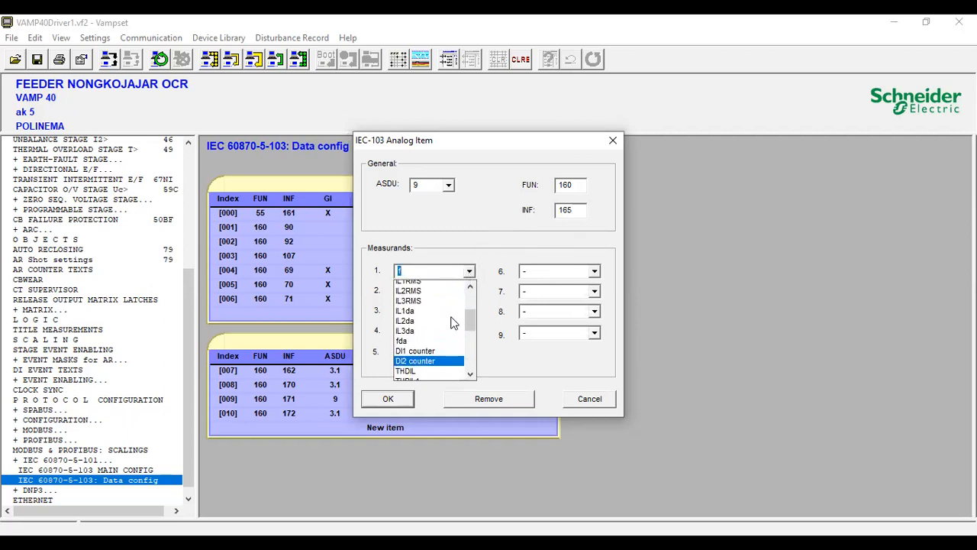
left_click(486, 221)
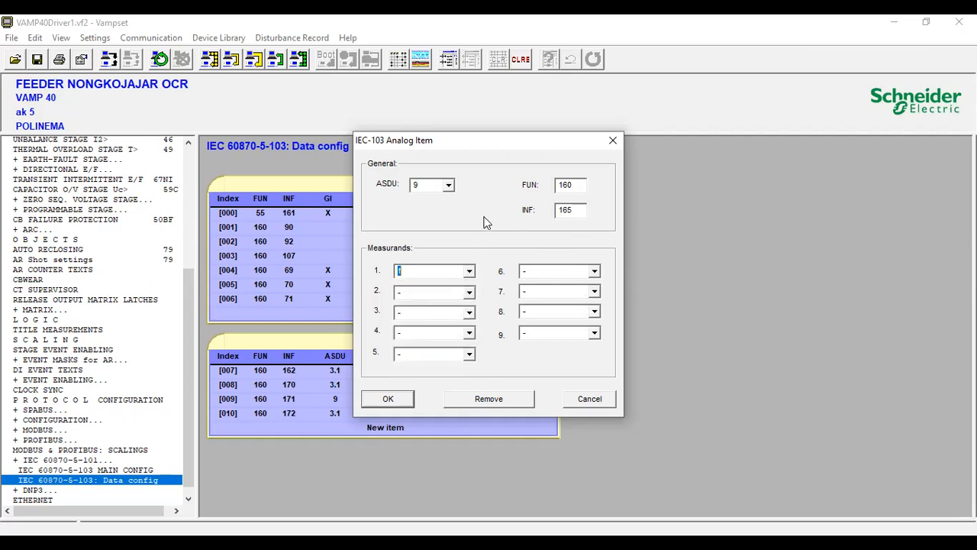
Set the INF 165 analog item's ASDU to 4, assign Frequency as its first measurand and confirm
left_click(450, 188)
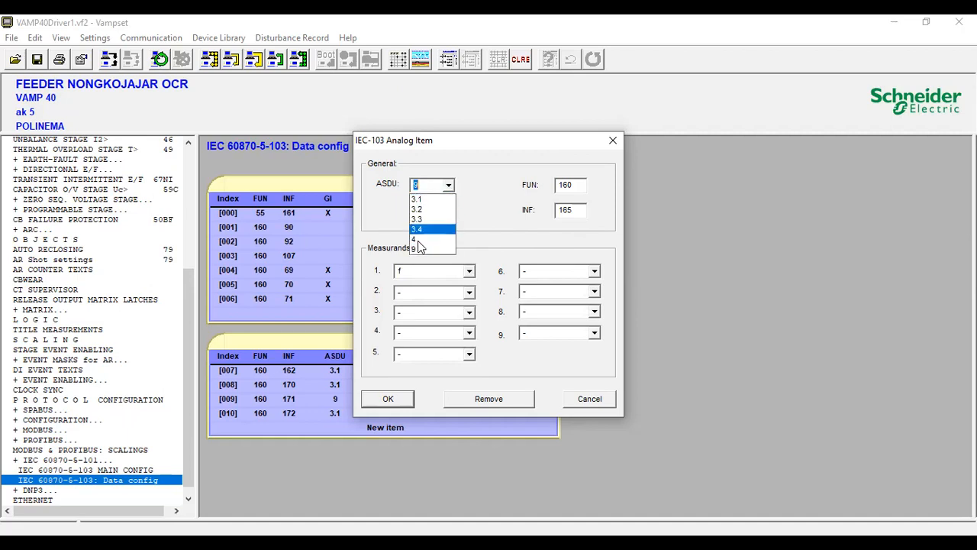
left_click(424, 238)
left_click(469, 271)
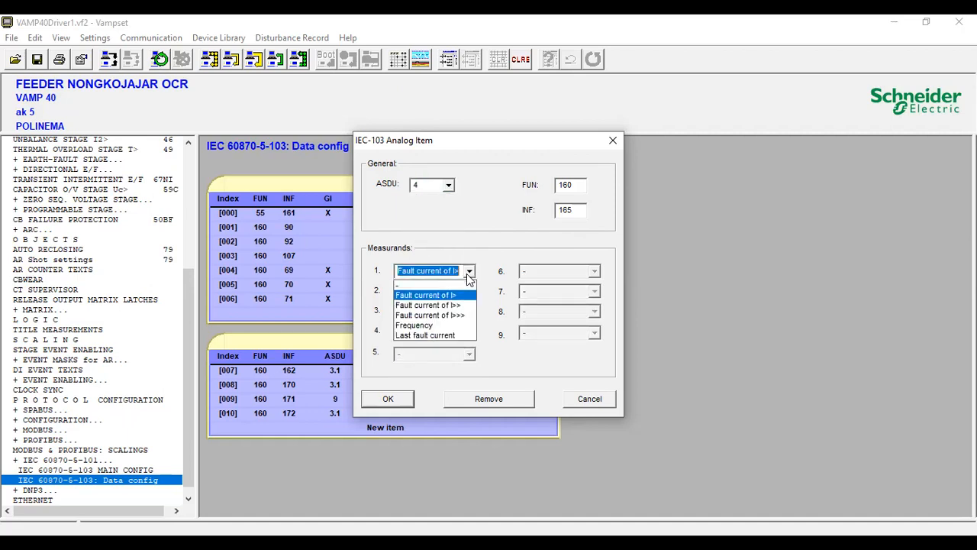
left_click(413, 325)
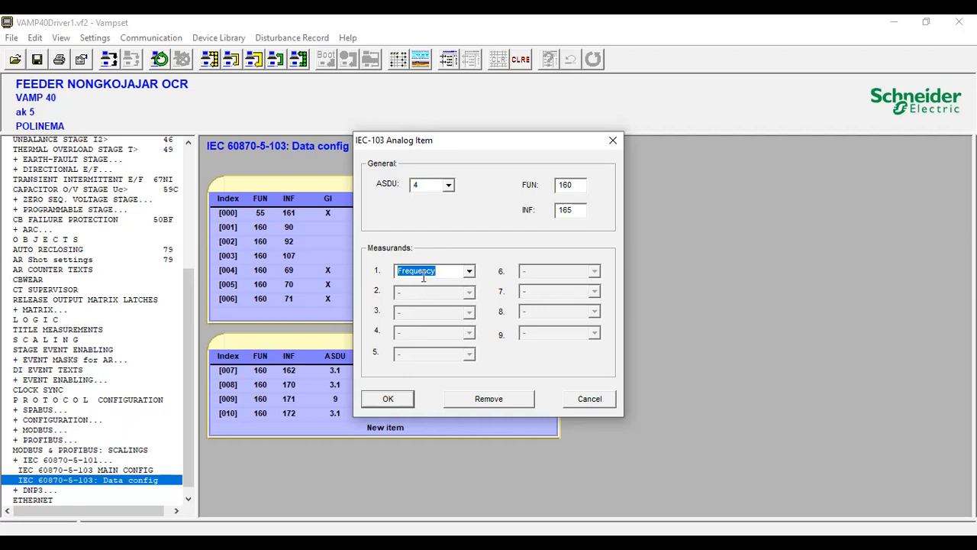
left_click(388, 398)
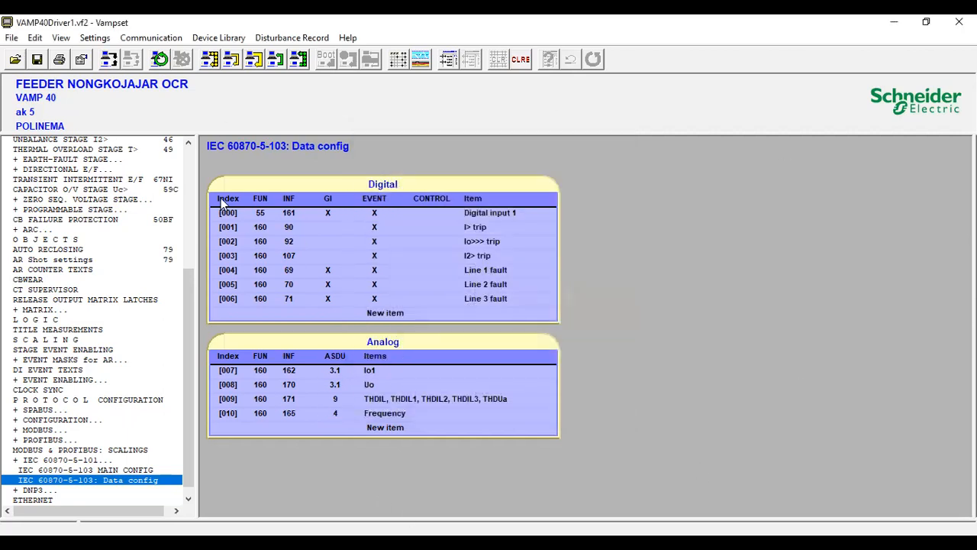